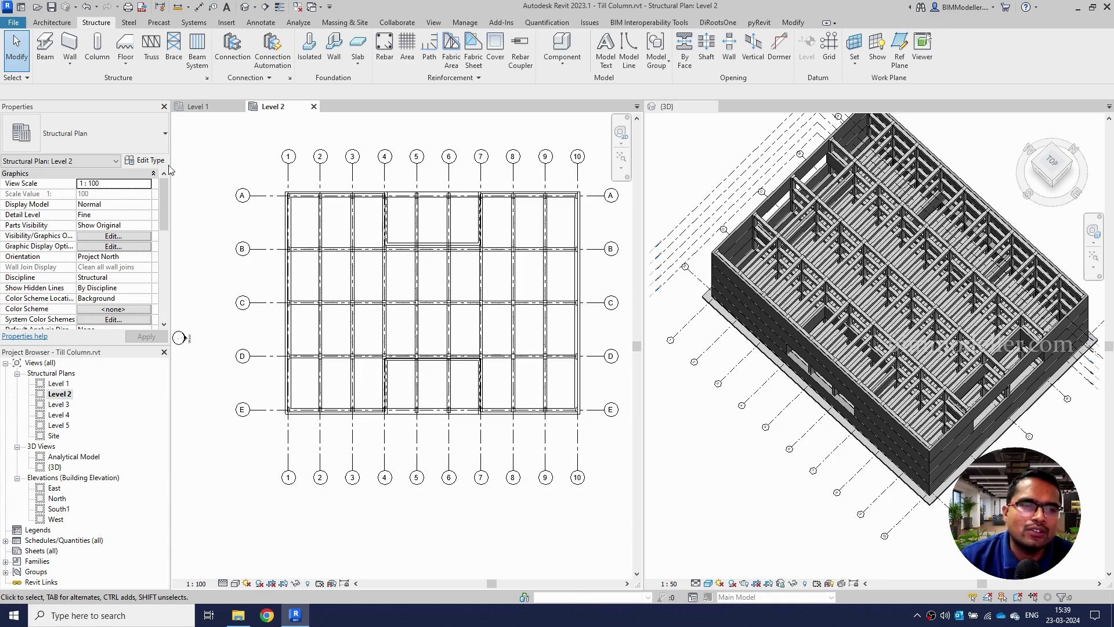
Start a structural floor on Level 2 and keep Generic 300mm as its floor type
left_click(131, 50)
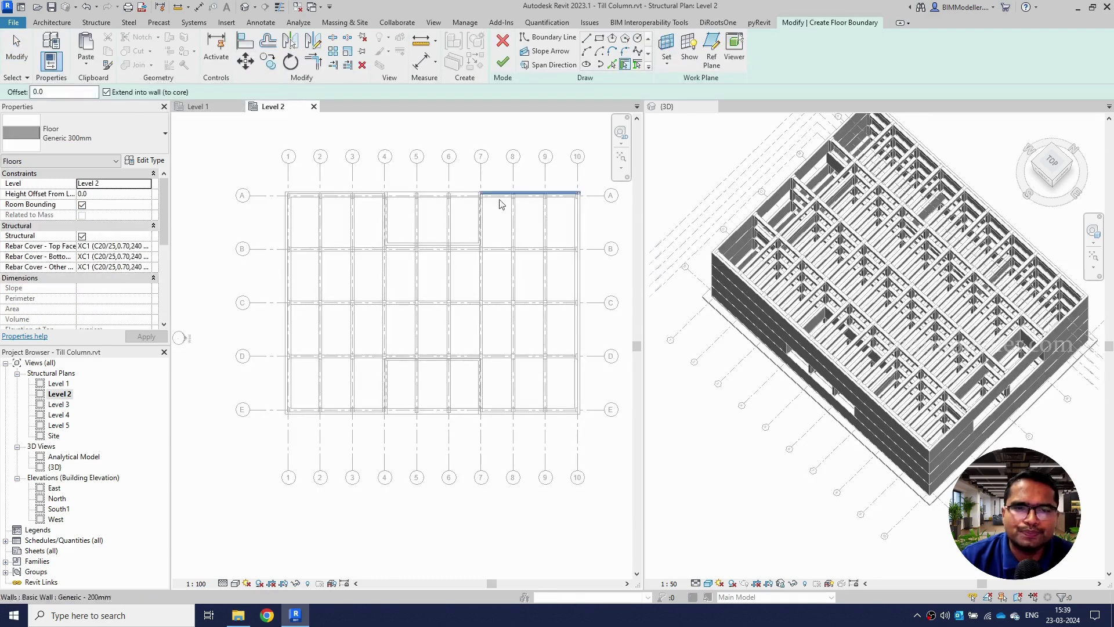
left_click(129, 149)
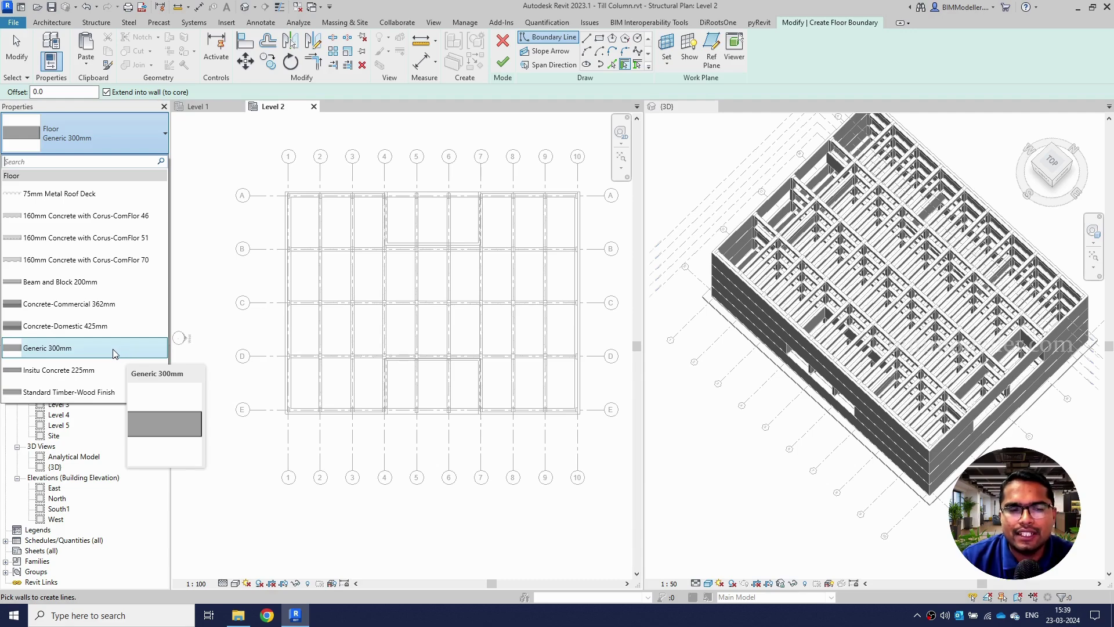
left_click(115, 353)
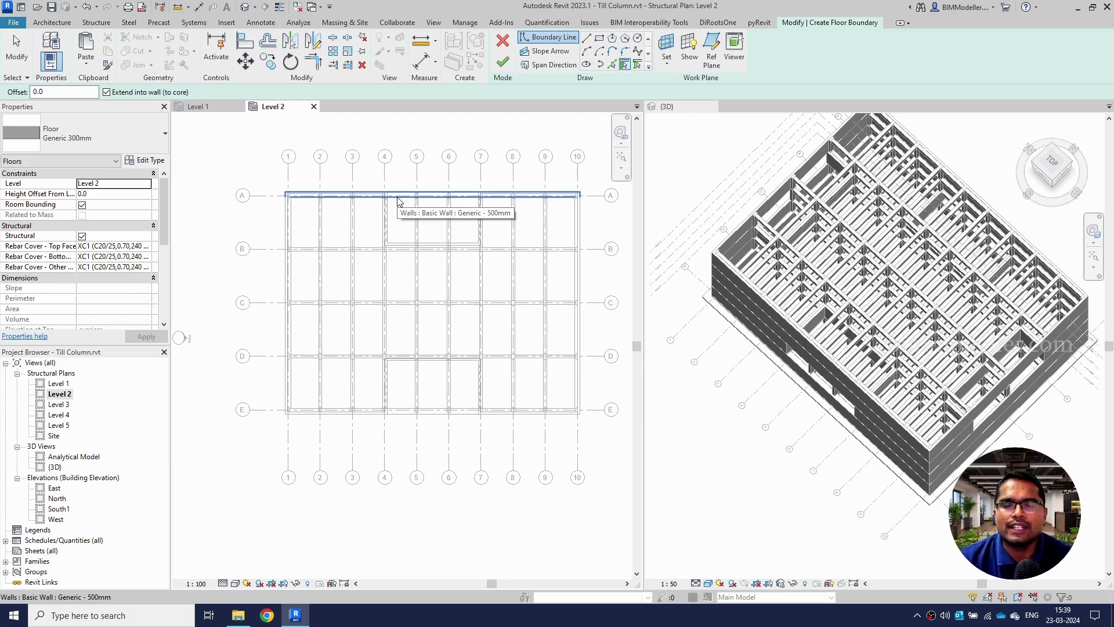
key("Tab")
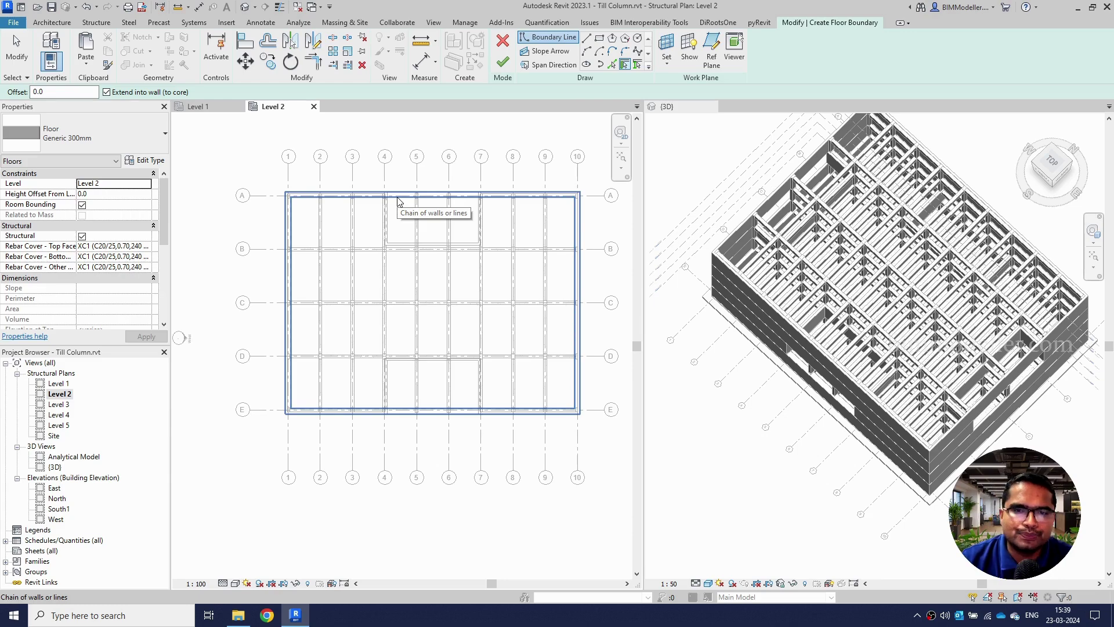
Set the floor boundary method to Pick Walls after briefly trying Rectangle
left_click(599, 38)
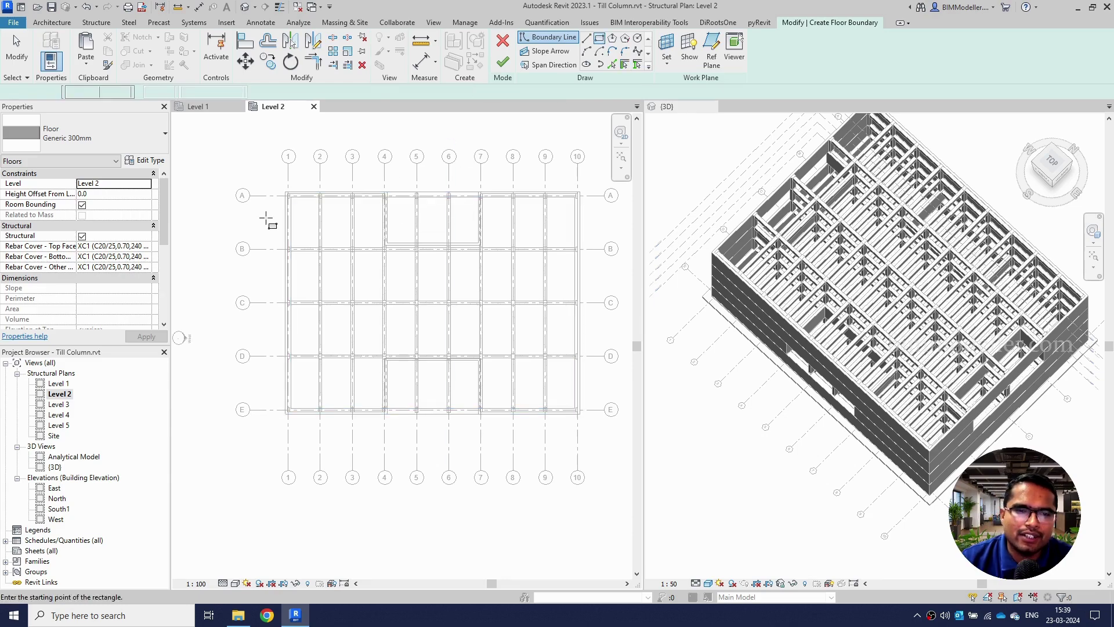
scroll(284, 200, "up", 6)
left_click(303, 165)
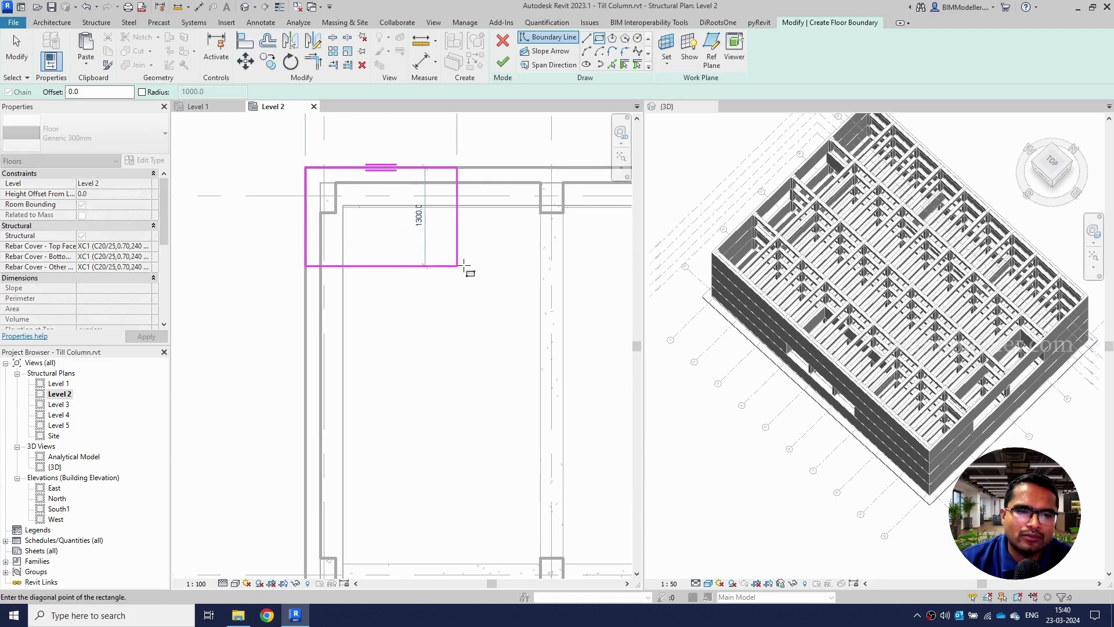
scroll(316, 184, "down", 5)
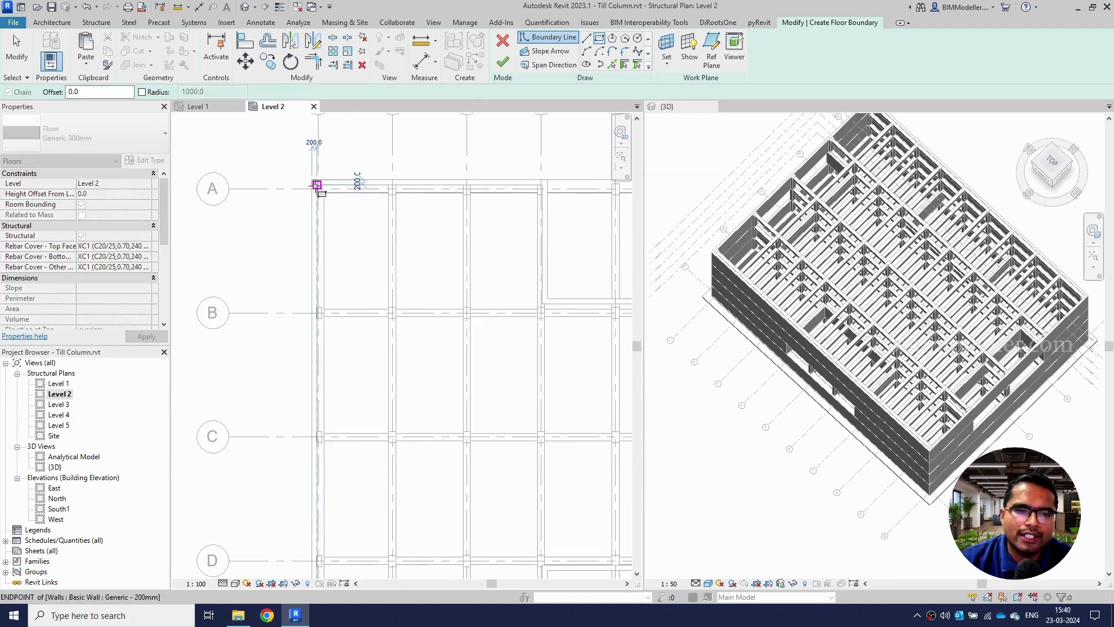
left_click(612, 64)
scroll(426, 188, "up", 5)
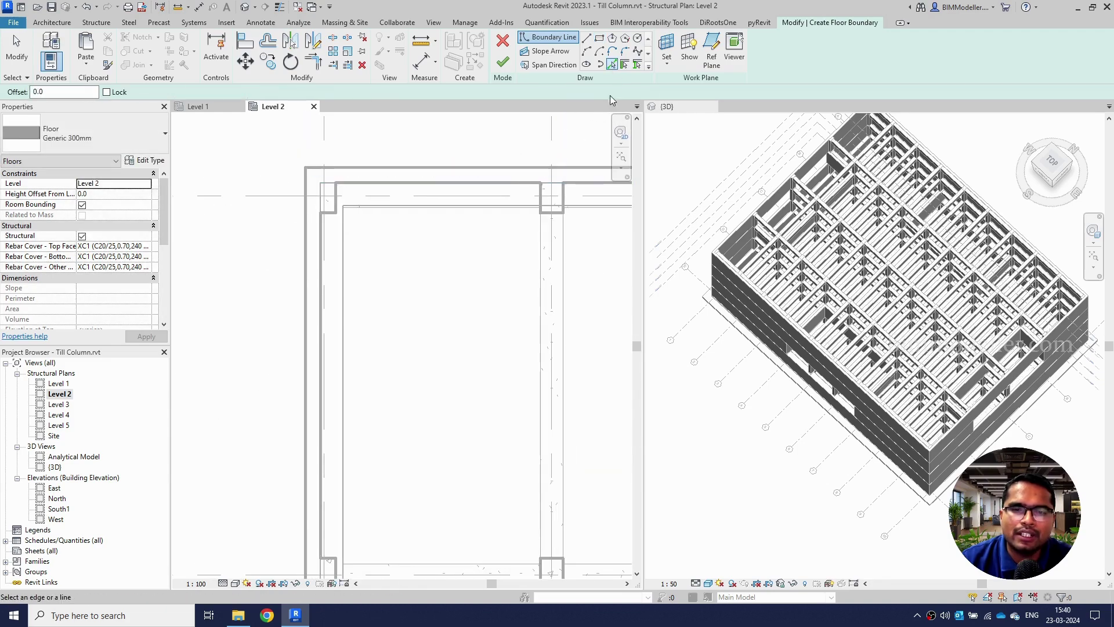
left_click(626, 64)
scroll(314, 203, "down", 3)
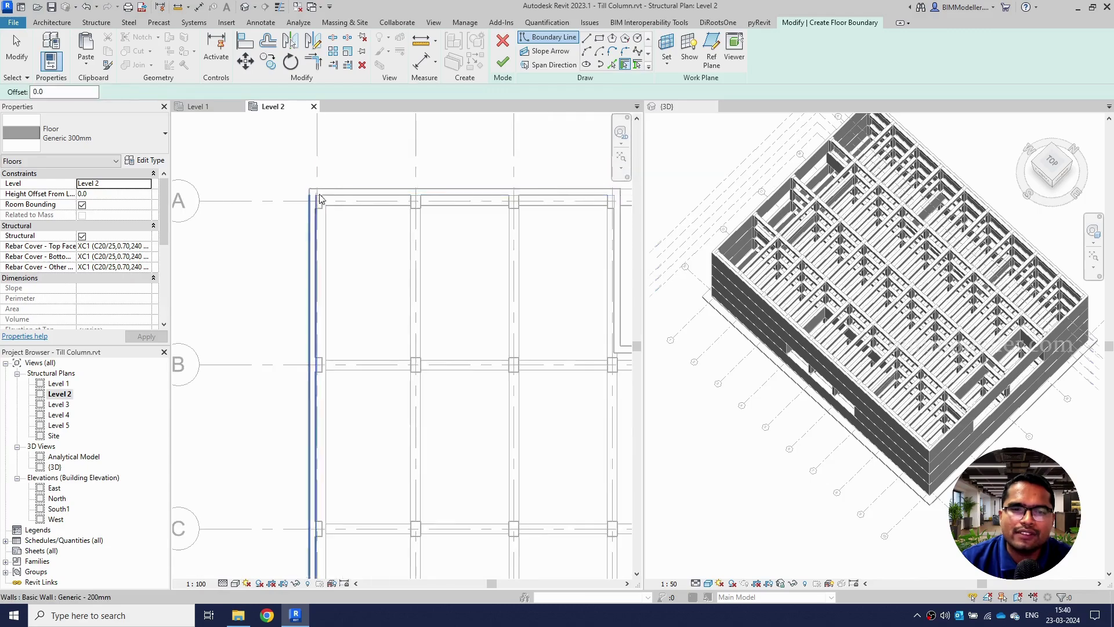
Chain-select the outer walls and place boundary lines around the full perimeter, redoing the first attempt
key("Tab")
left_click(354, 191)
scroll(355, 191, "down", 3)
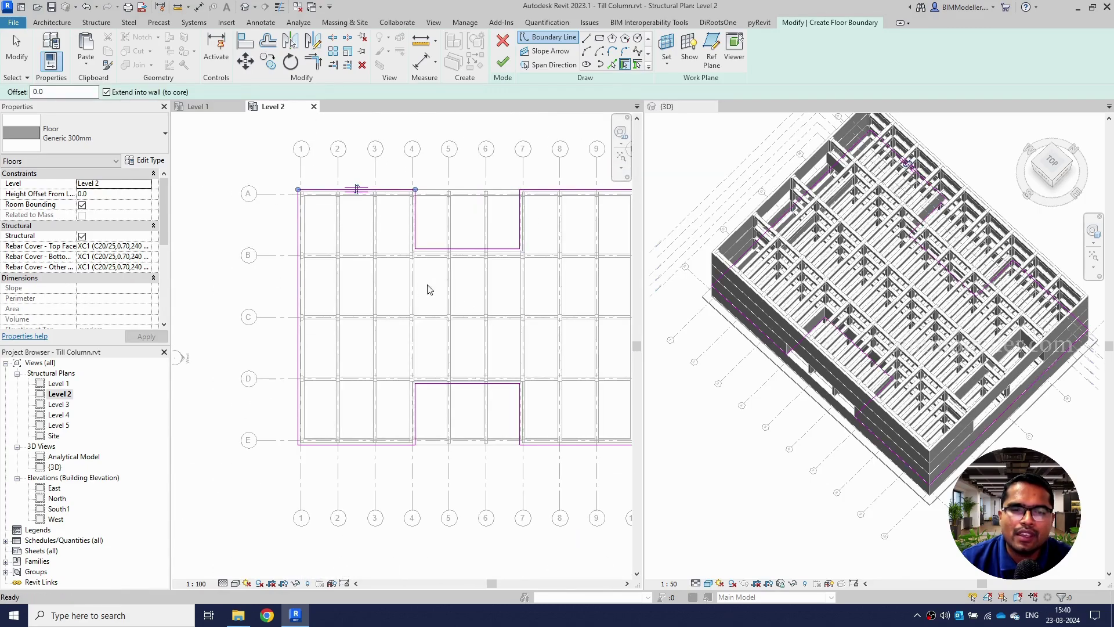
key("ctrl+z")
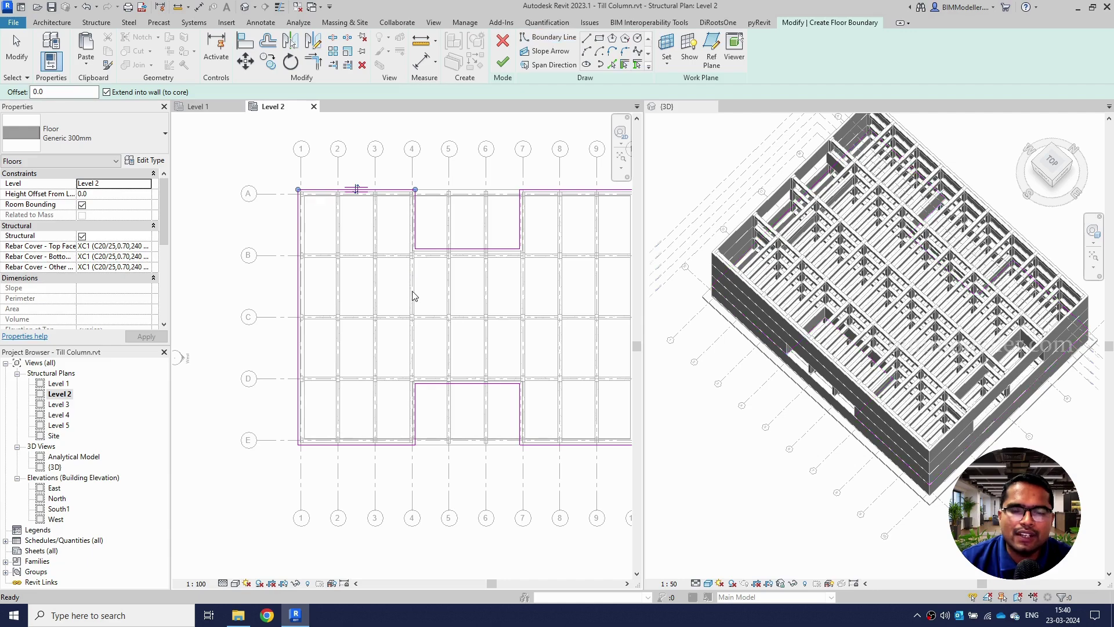
scroll(385, 294, "up", 2)
scroll(294, 206, "down", 2)
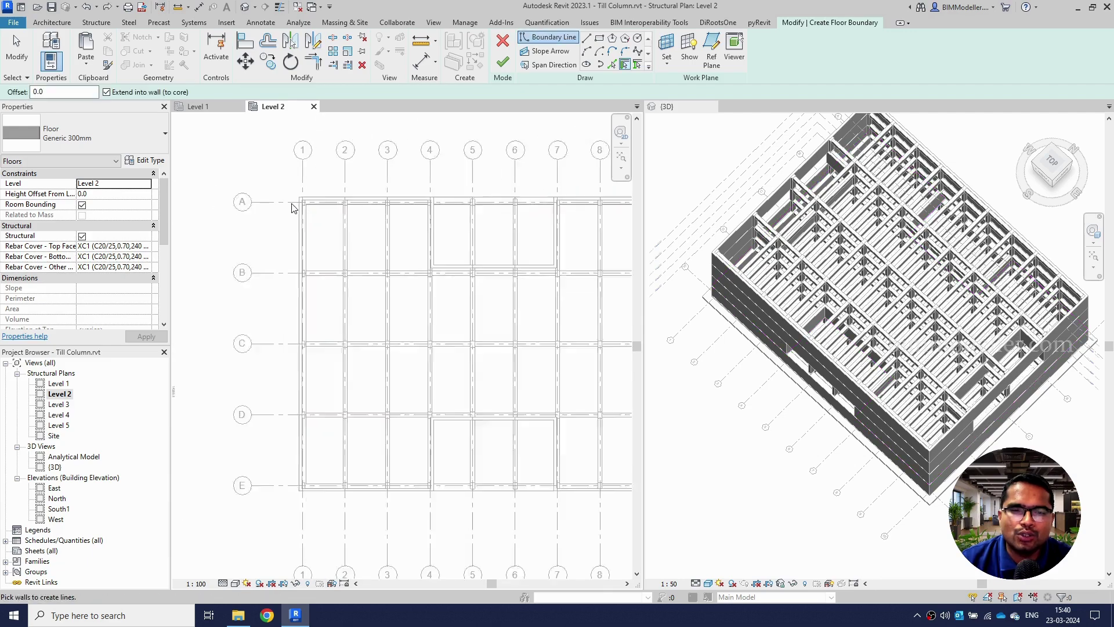
key("Tab")
left_click(436, 199)
scroll(229, 204, "down", 2)
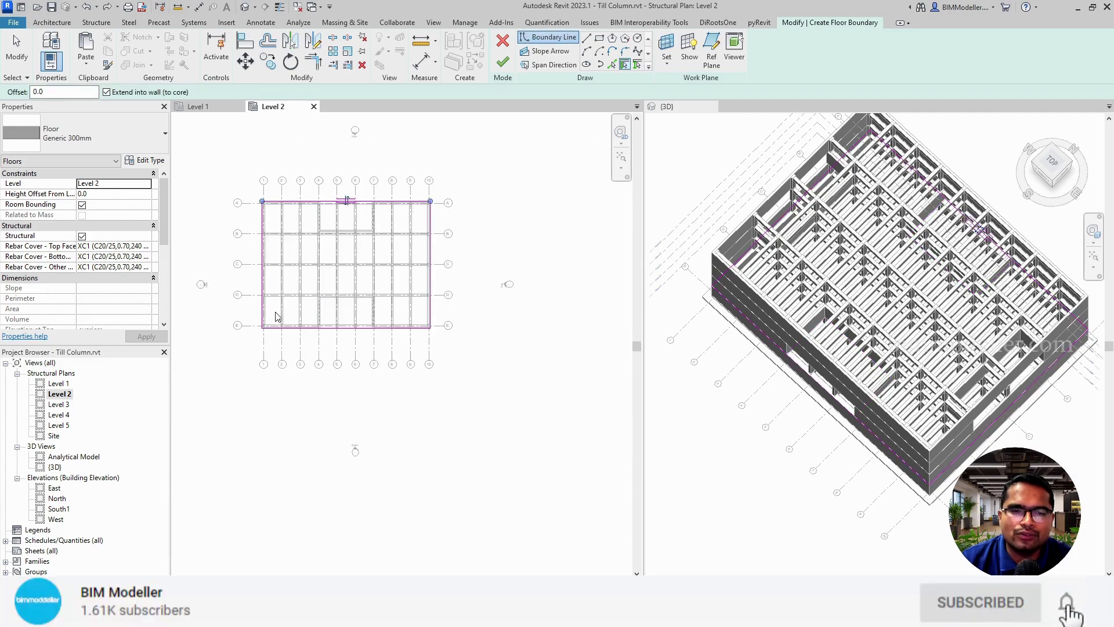
scroll(274, 316, "up", 2)
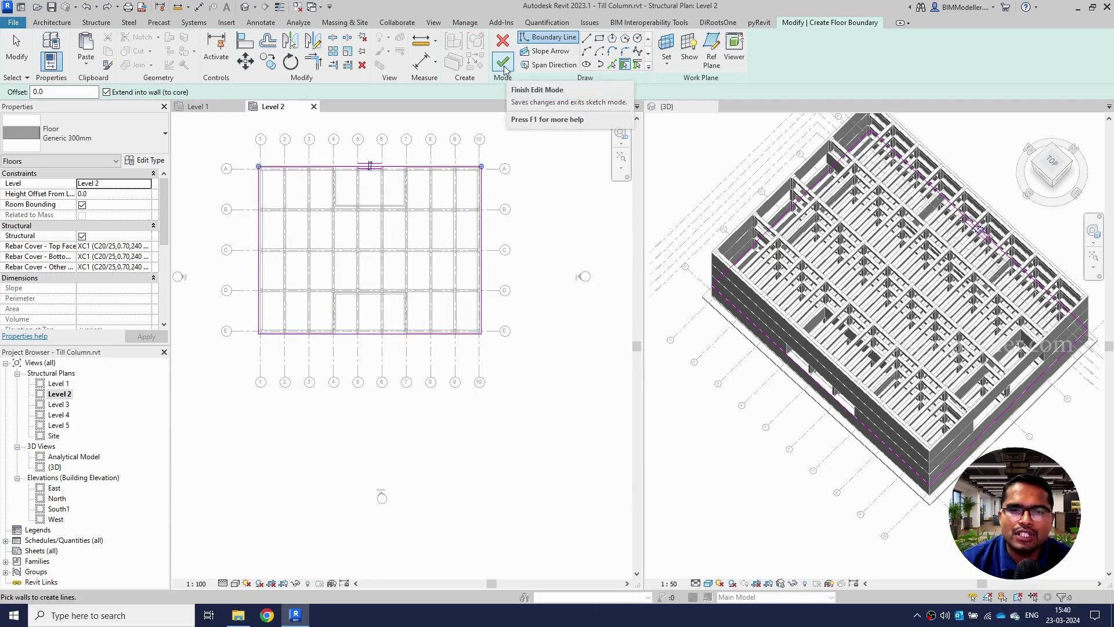
Finish the Level 2 Generic 300mm floor and attach the walls below to its underside
left_click(502, 65)
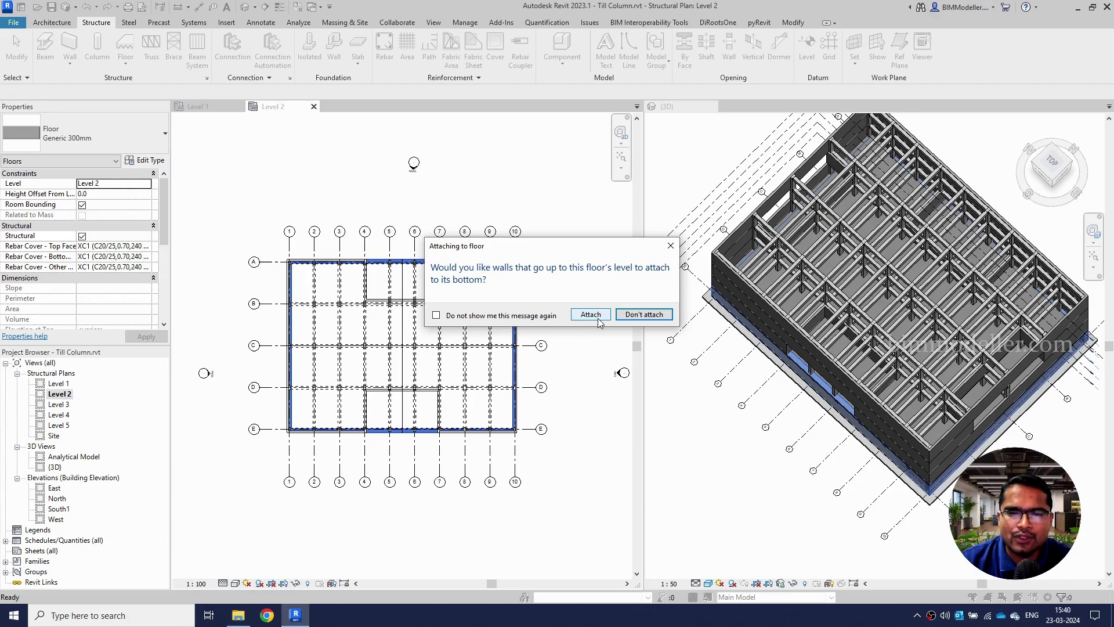
left_click(754, 415)
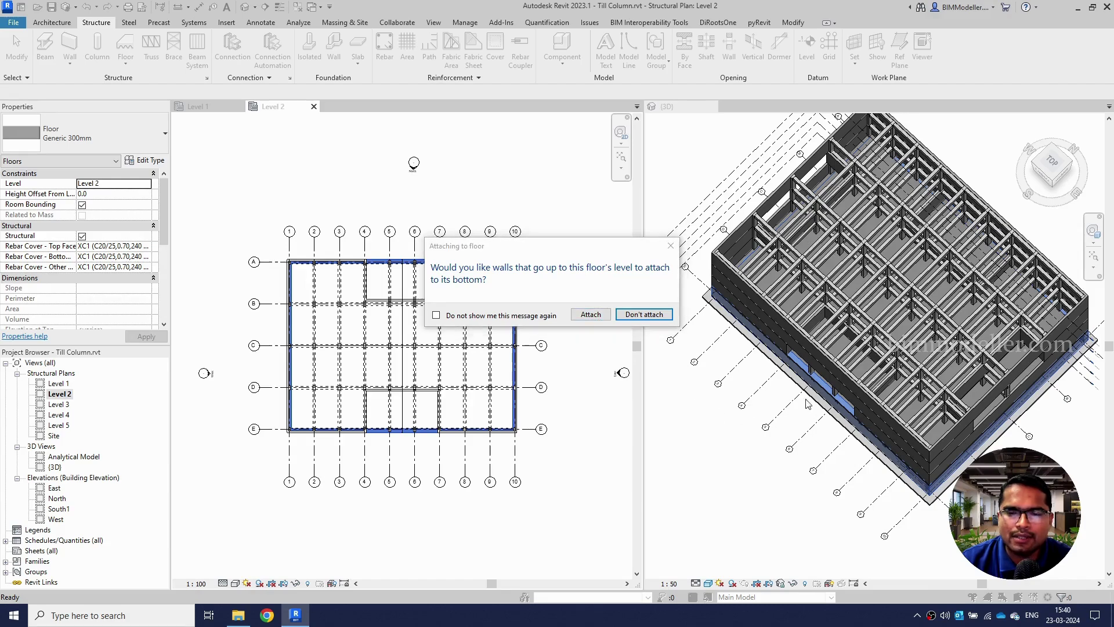
left_click(591, 315)
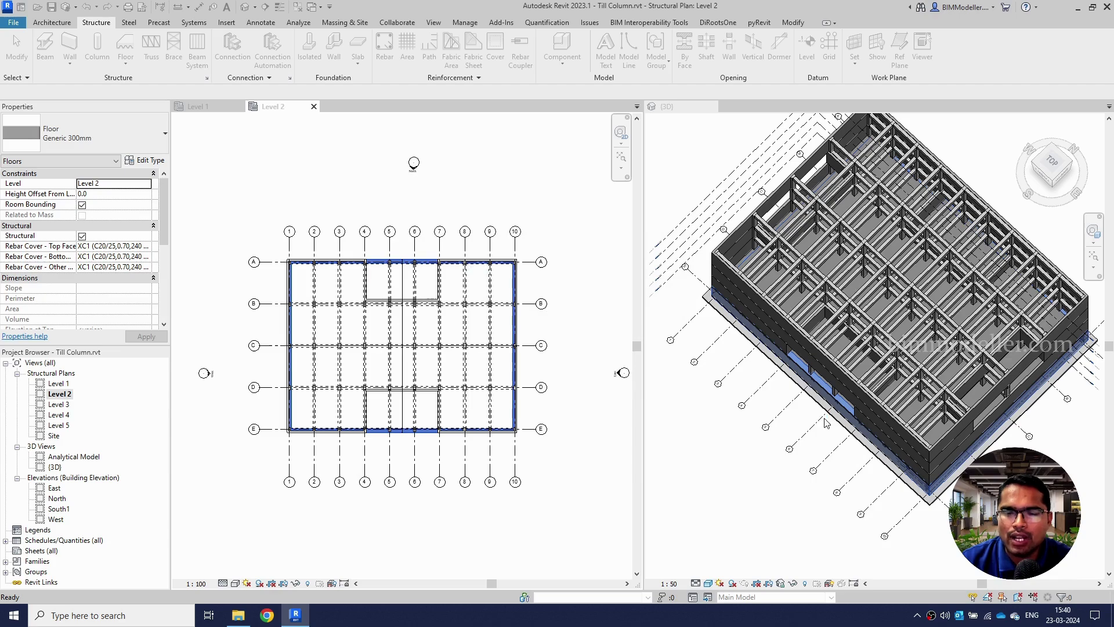
Orbit and zoom the 3D view to check the Level 2 floor against walls, columns and beams
left_click(842, 455)
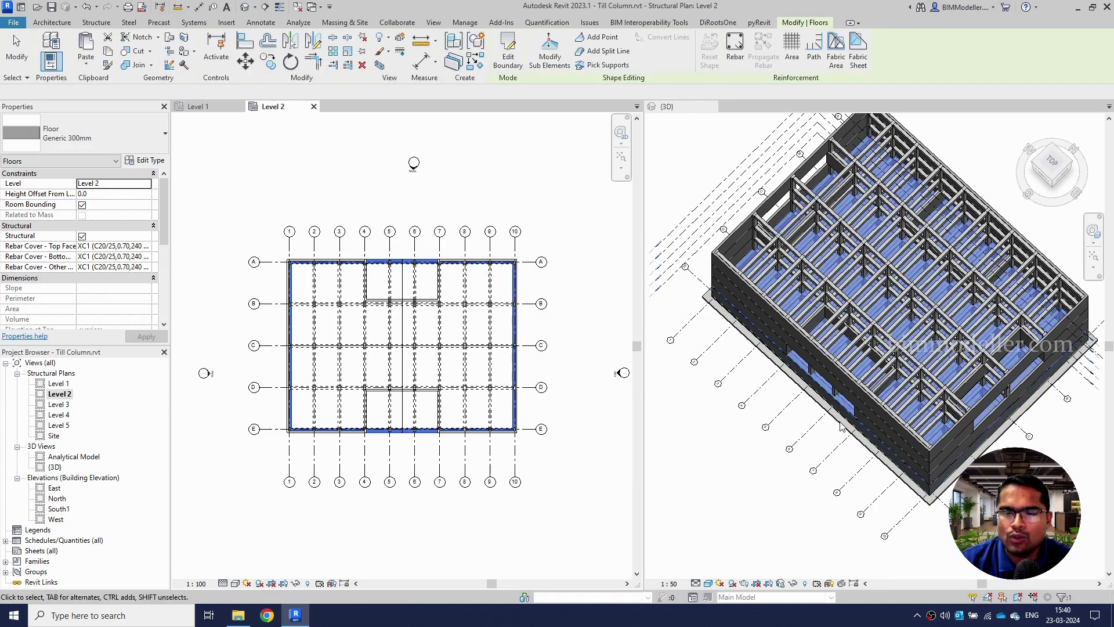
left_click(844, 463)
middle_click_drag(844, 463, 836, 349, "shift")
scroll(831, 283, "up", 5)
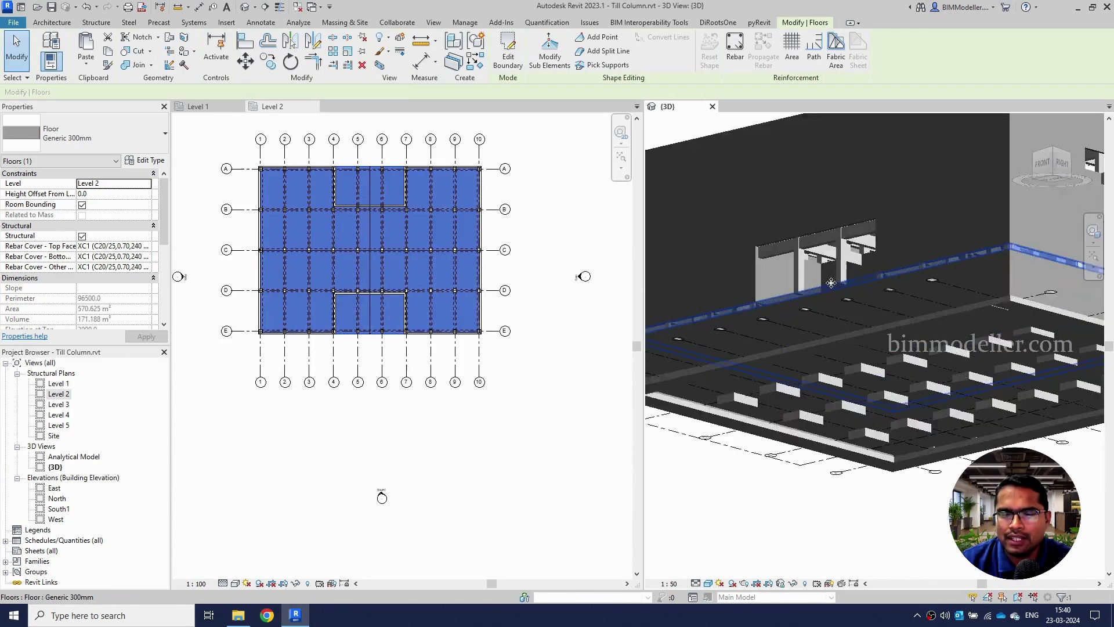
scroll(831, 283, "up", 8)
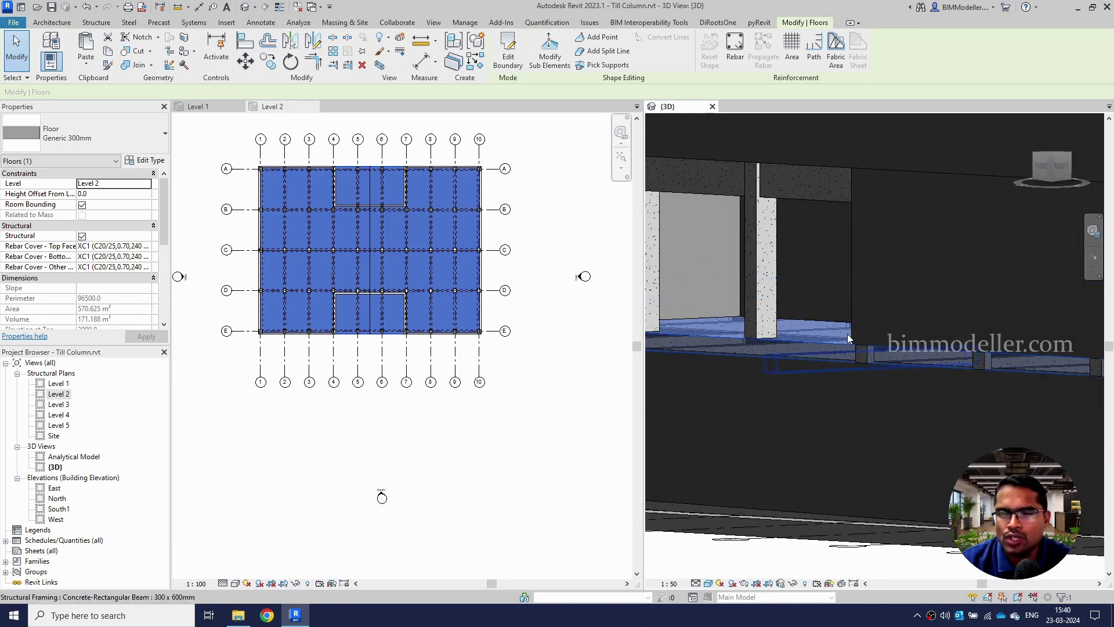
scroll(870, 346, "up", 4)
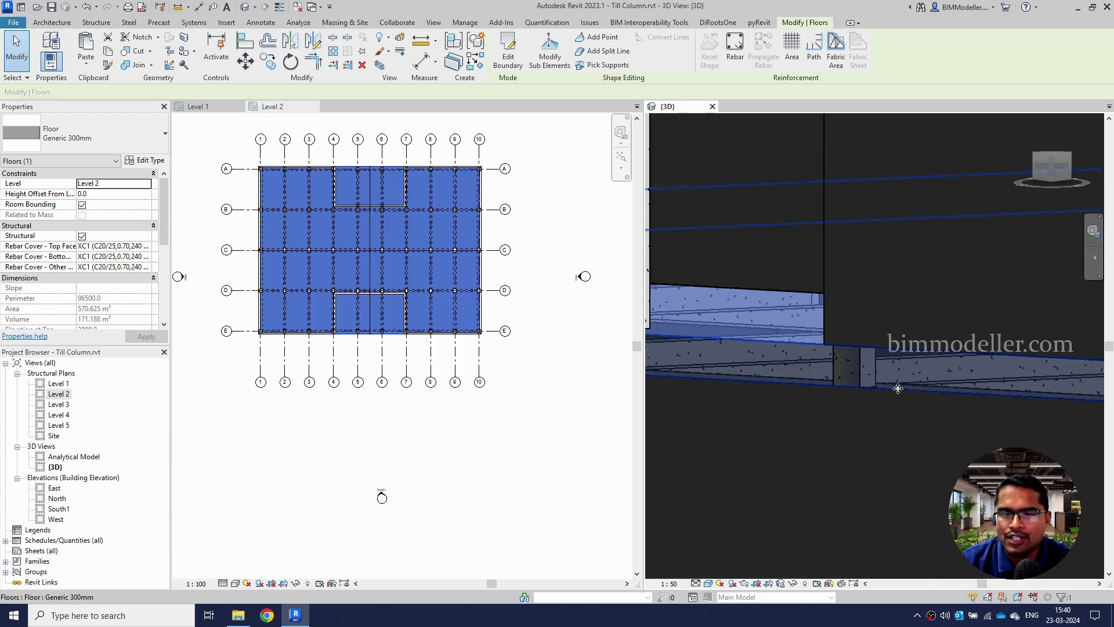
scroll(898, 388, "down", 4)
key("Escape")
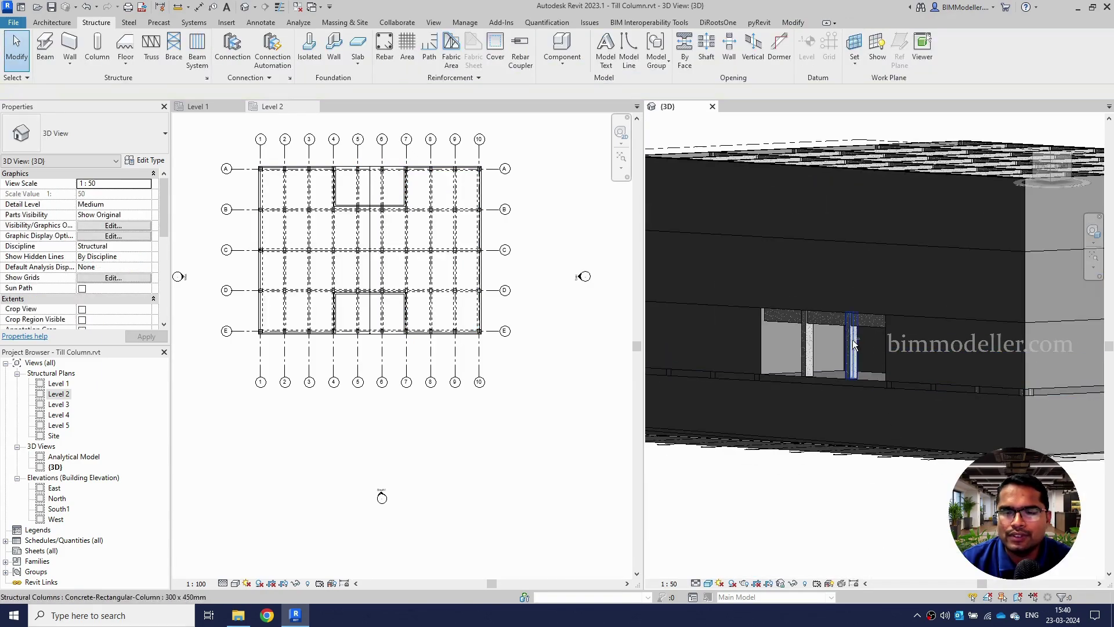
middle_click_drag(853, 344, 896, 428, "shift")
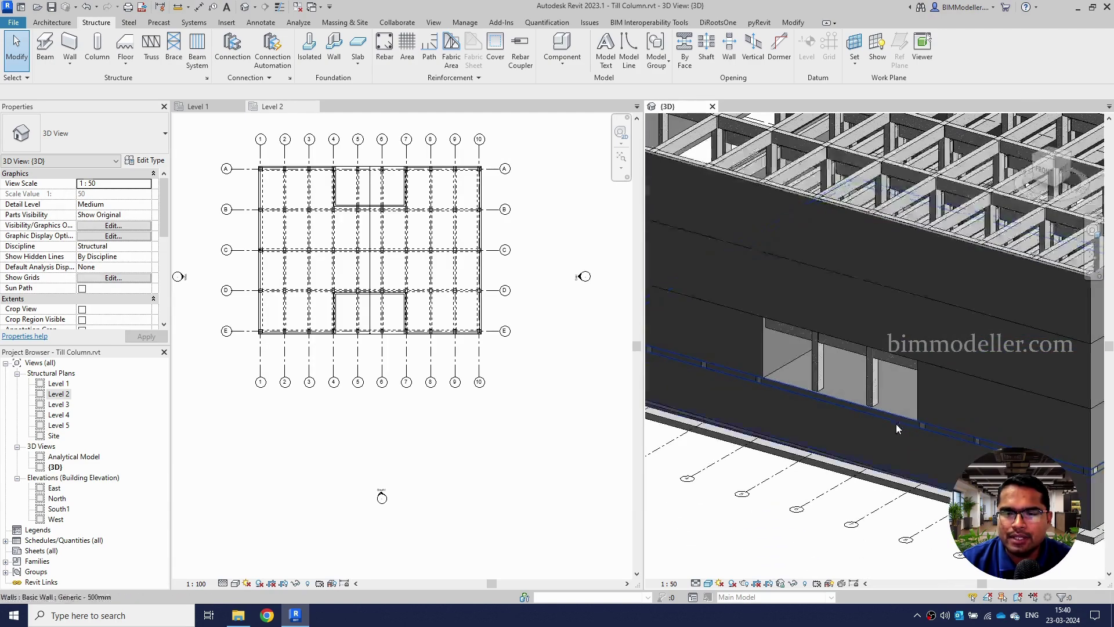
Copy the Level 2 floor and paste it aligned to Levels 3, 4 and 5
left_click(901, 418)
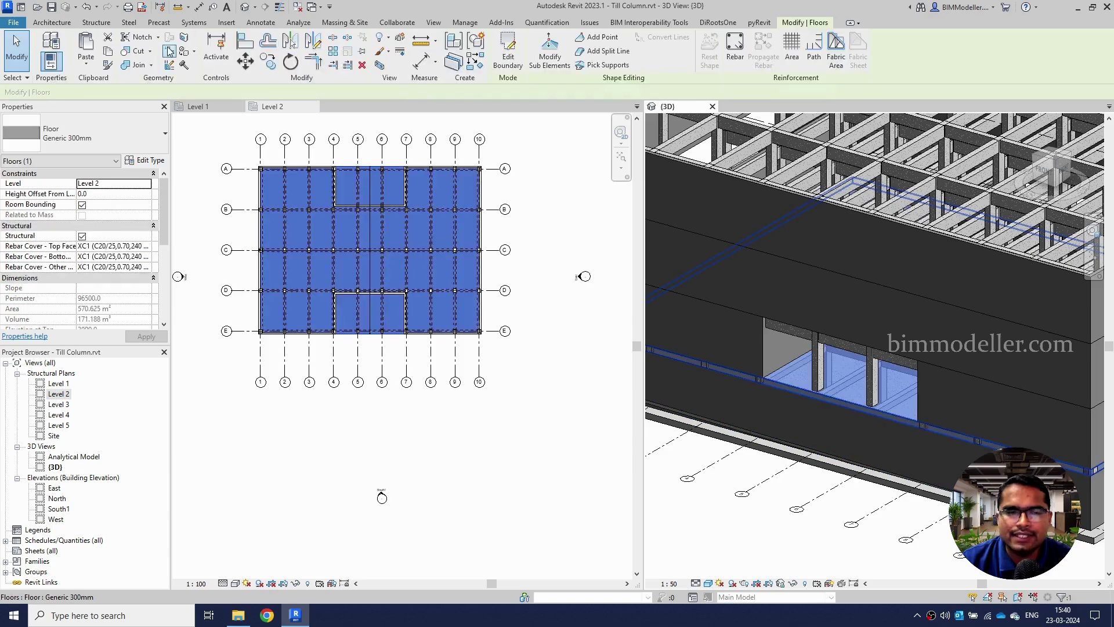
left_click(108, 51)
left_click(86, 63)
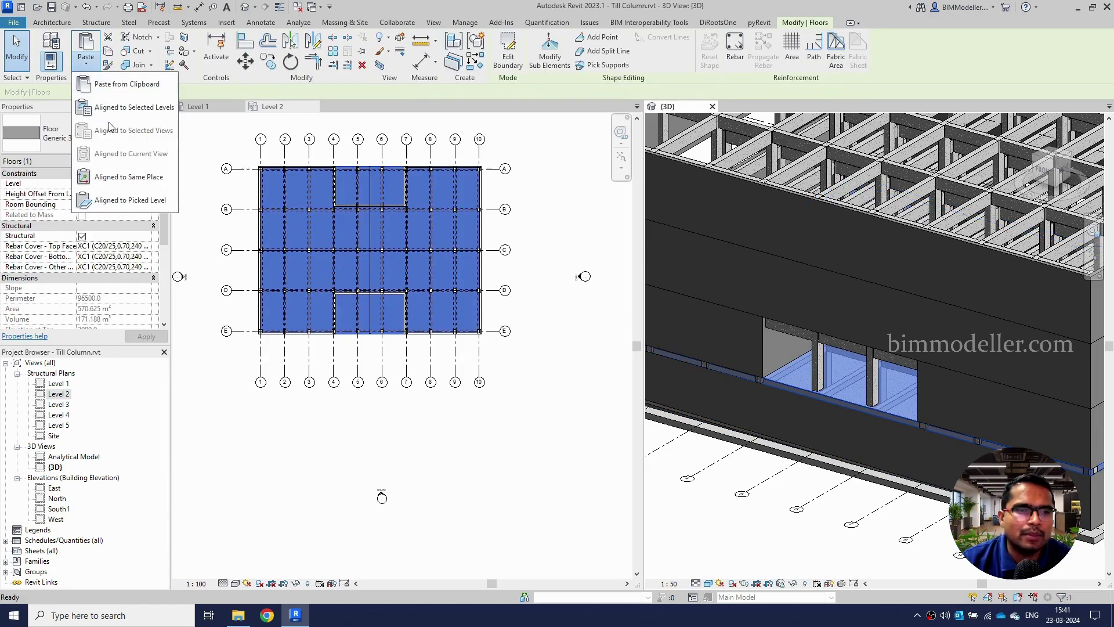
left_click(122, 108)
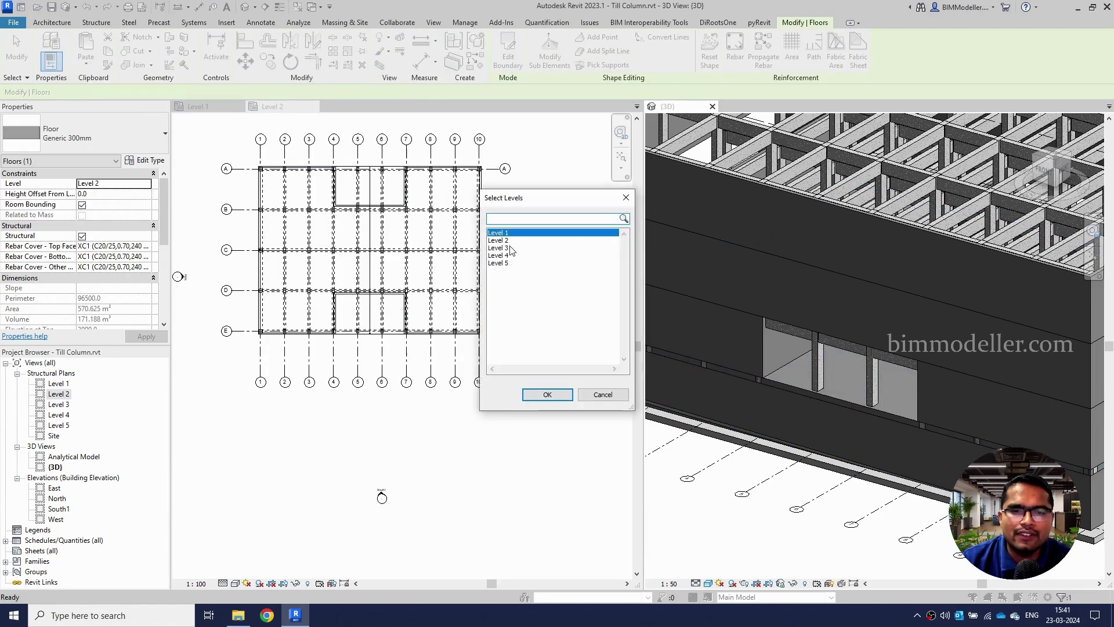
left_click(499, 248)
left_click(506, 264, "shift")
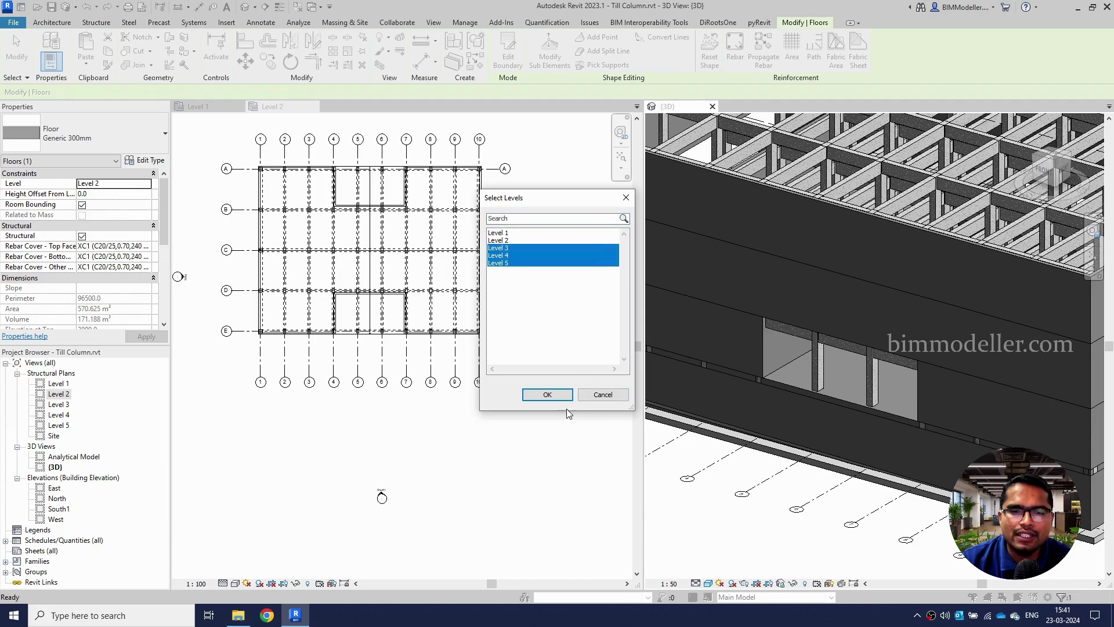
left_click(547, 395)
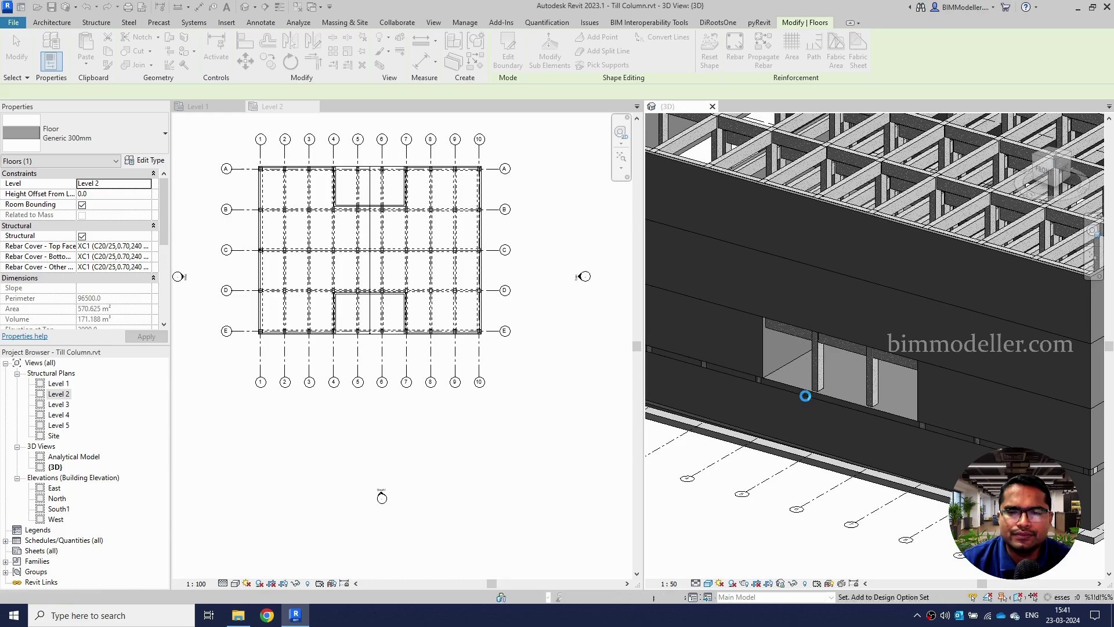
Re-finish the Level 3 floor's boundary sketch and attach the walls below to it
scroll(796, 367, "down", 4)
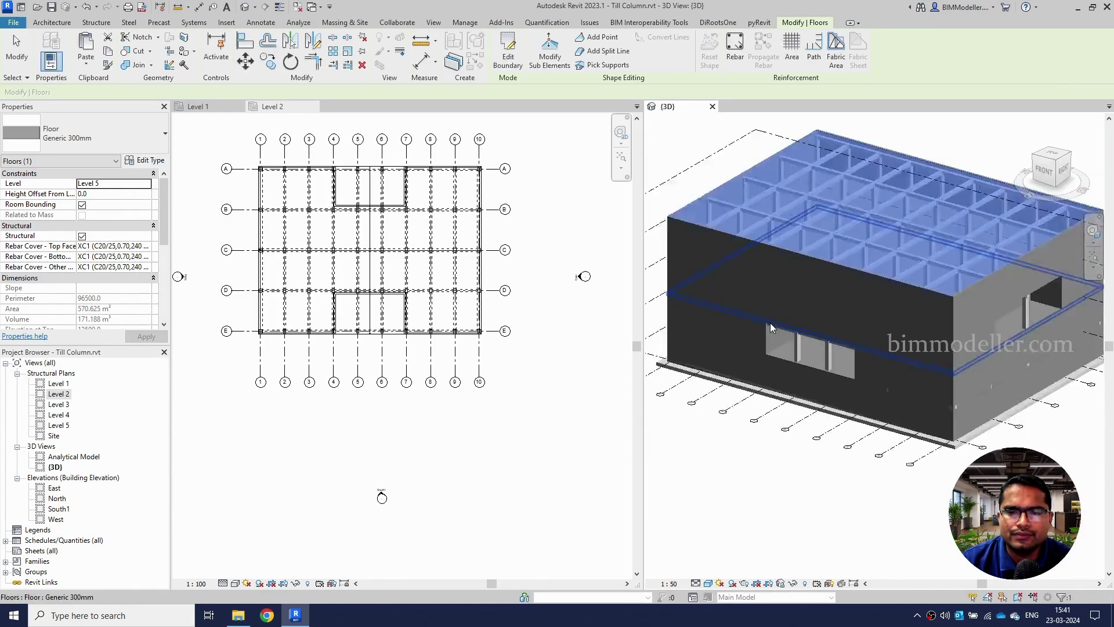
scroll(770, 323, "up", 5)
key("Escape")
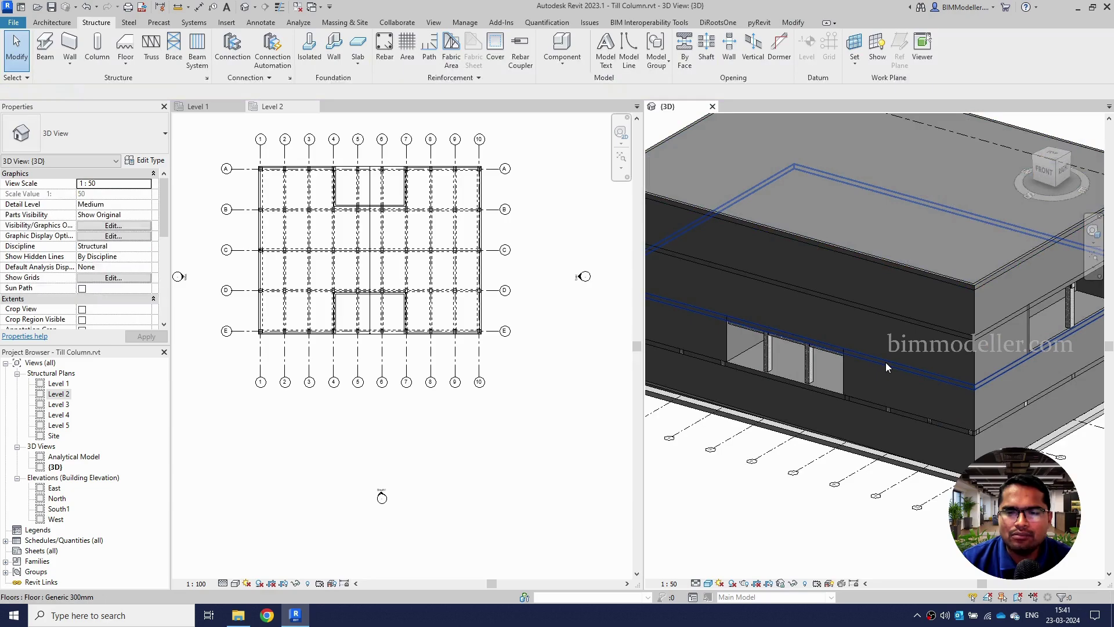
left_click(886, 365)
scroll(838, 360, "up", 3)
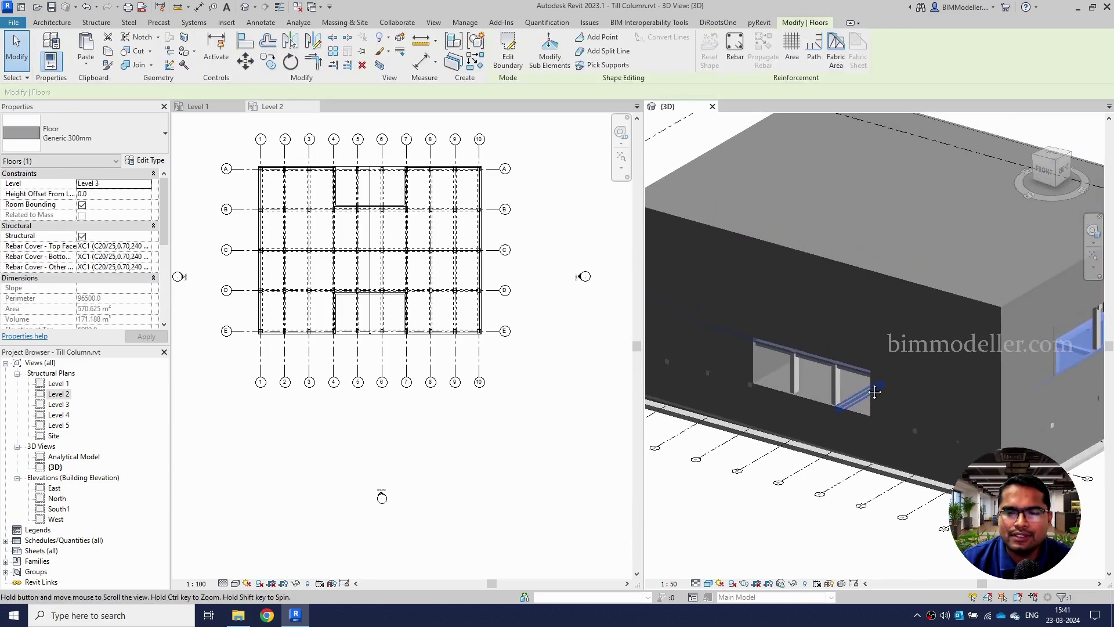
scroll(966, 452, "up", 2)
scroll(883, 423, "down", 4)
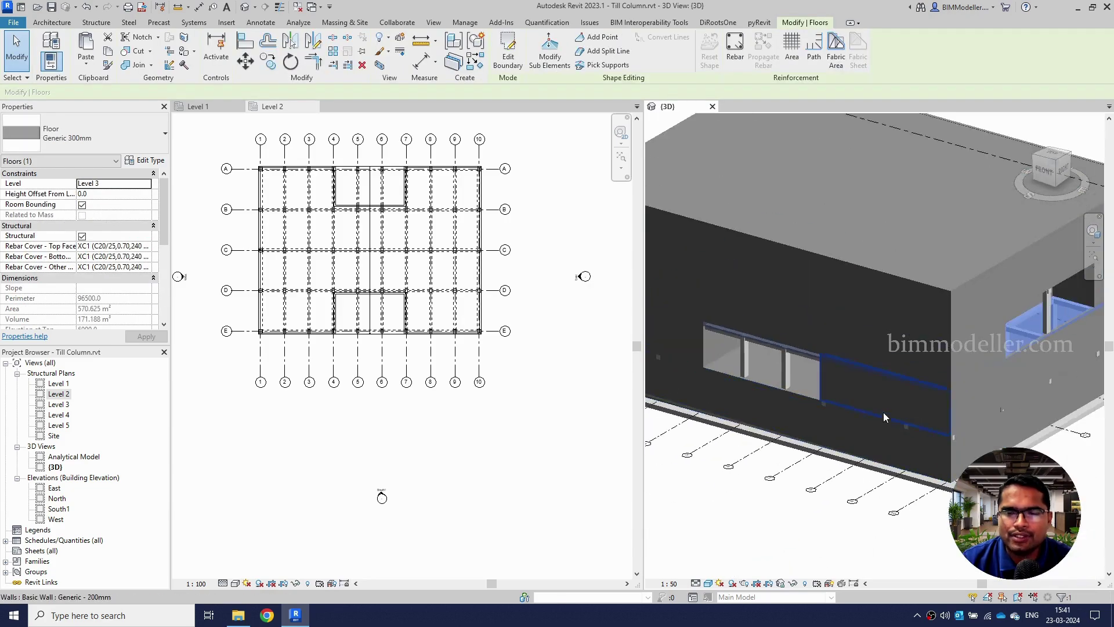
left_click(508, 56)
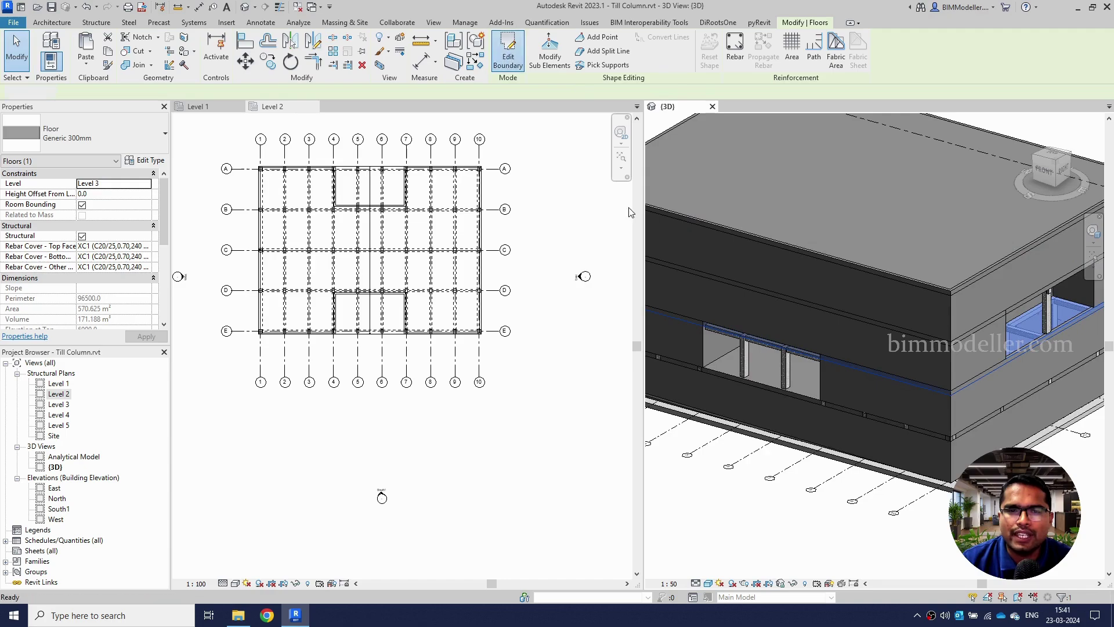
scroll(862, 400, "down", 3)
left_click(502, 61)
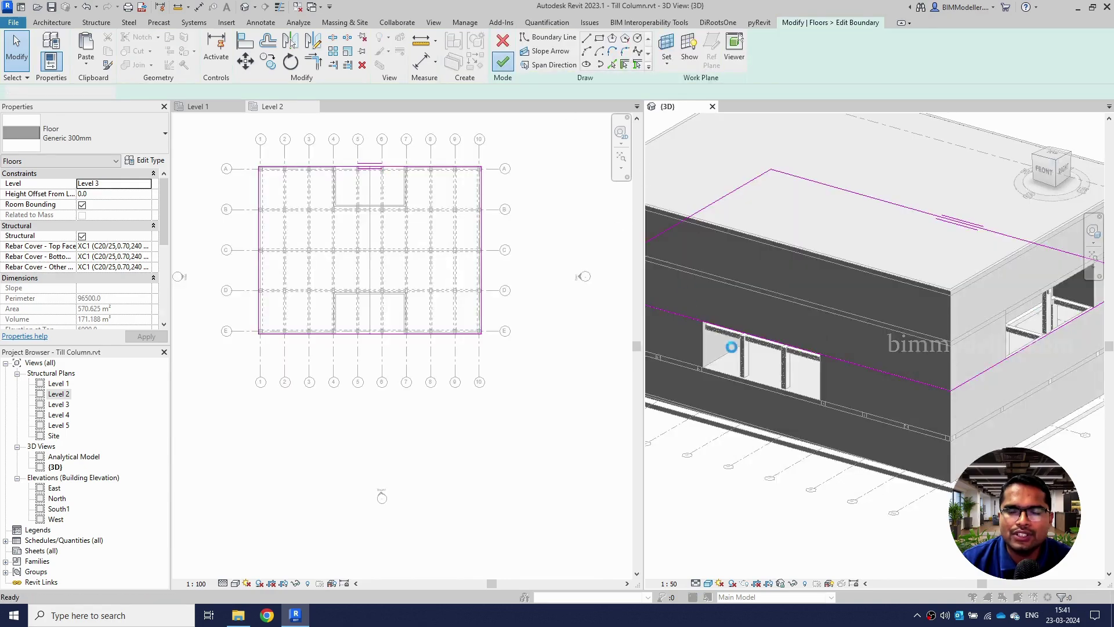
scroll(781, 365, "down", 2)
left_click(592, 314)
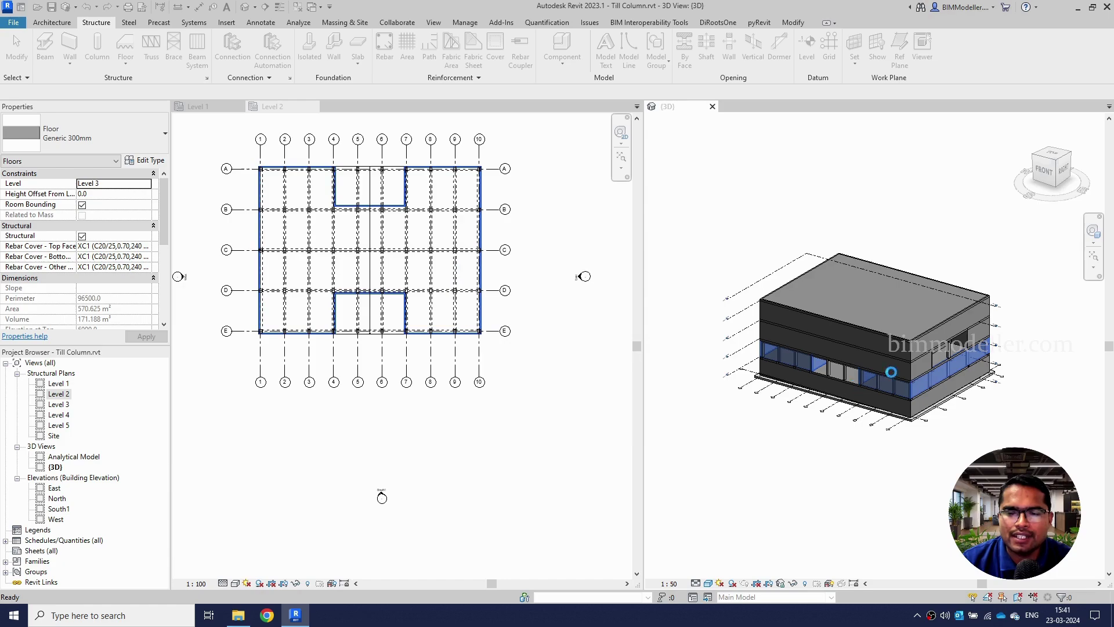
scroll(899, 370, "up", 5)
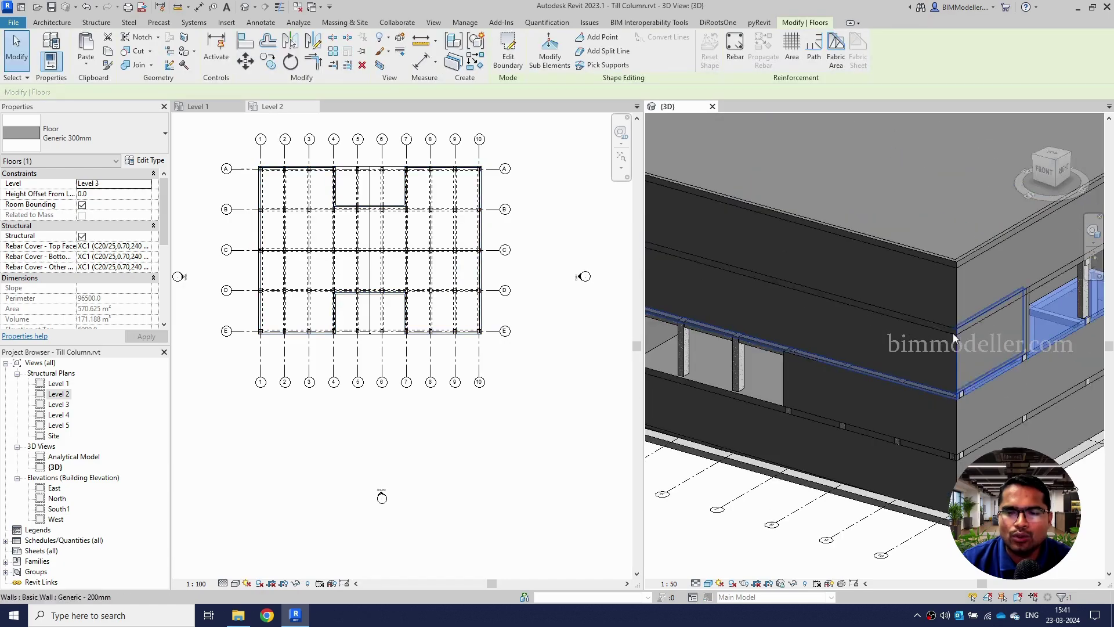
Re-finish the Level 4 floor's boundary sketch and attach the walls below to it
left_click(949, 328)
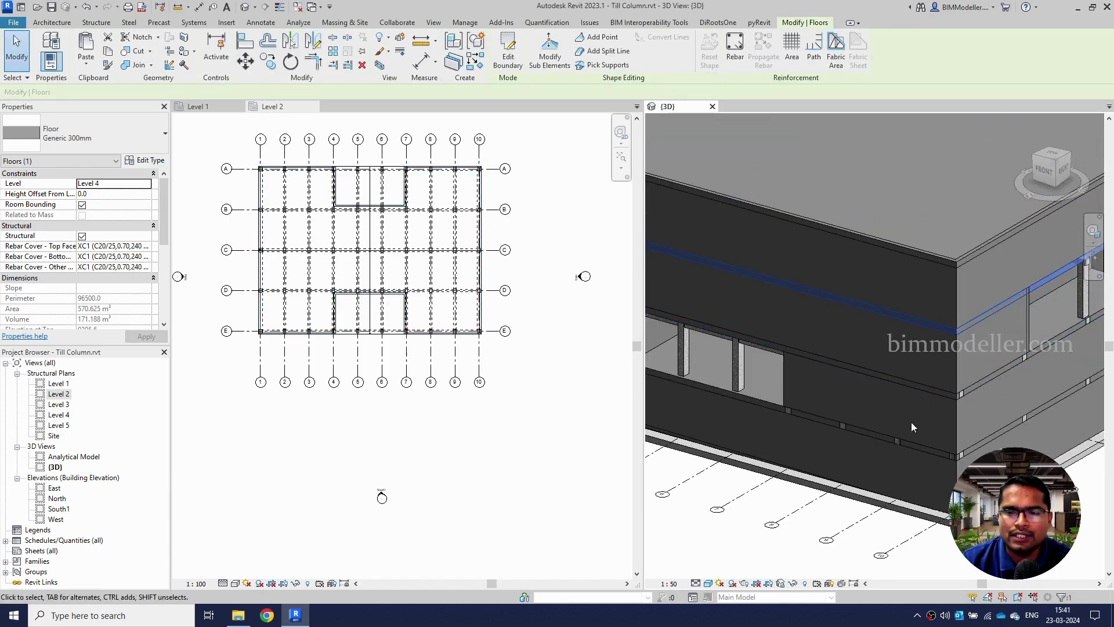
left_click(508, 52)
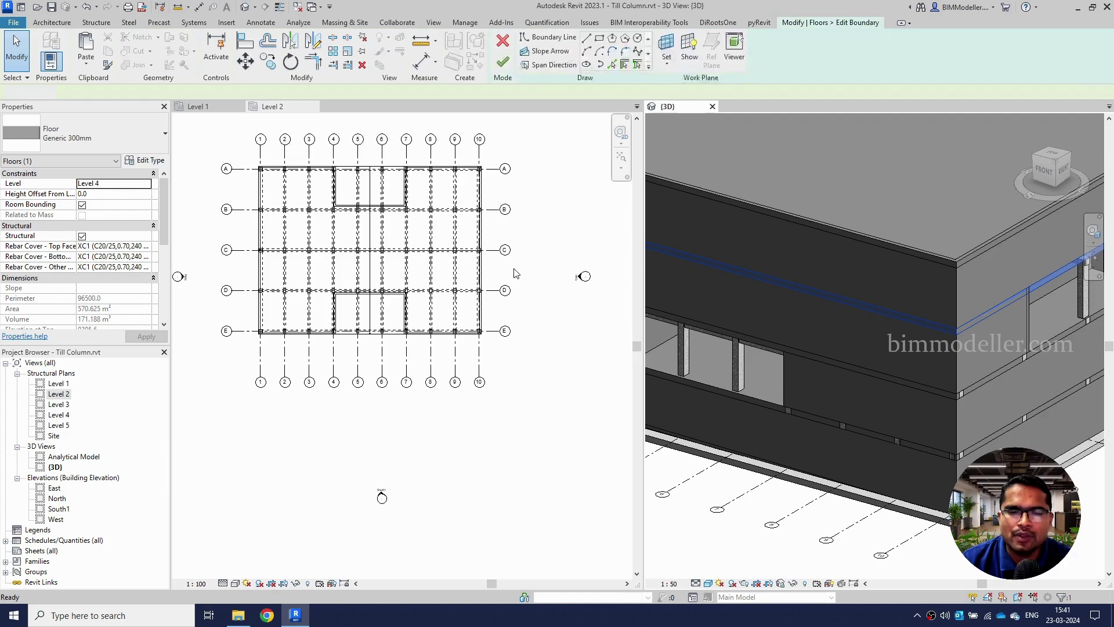
left_click(503, 62)
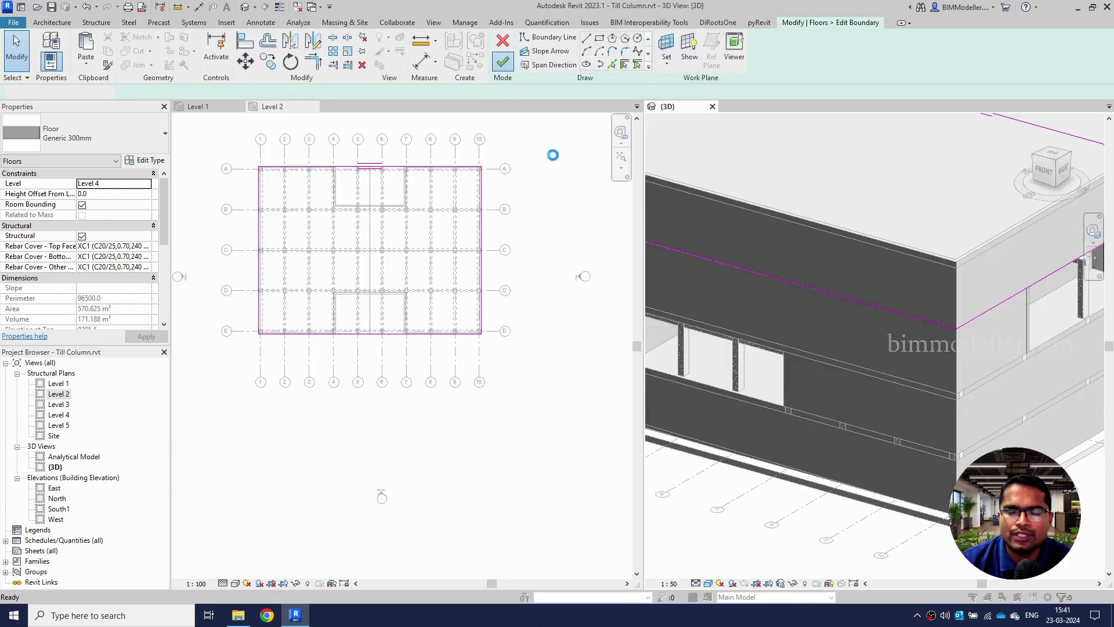
left_click(589, 314)
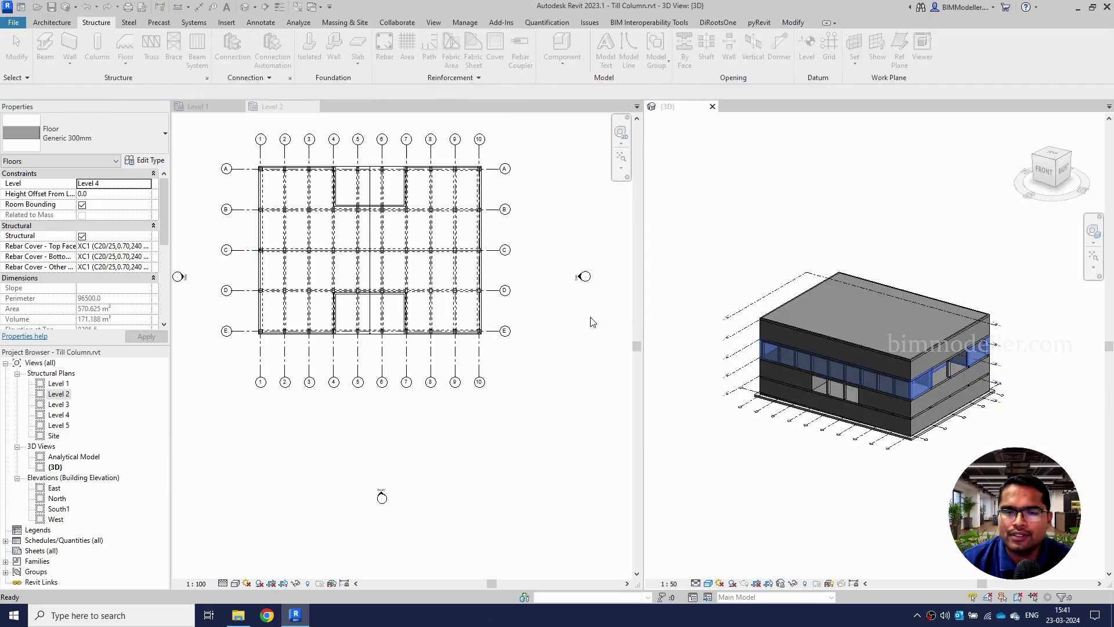
left_click(941, 394)
scroll(925, 357, "up", 5)
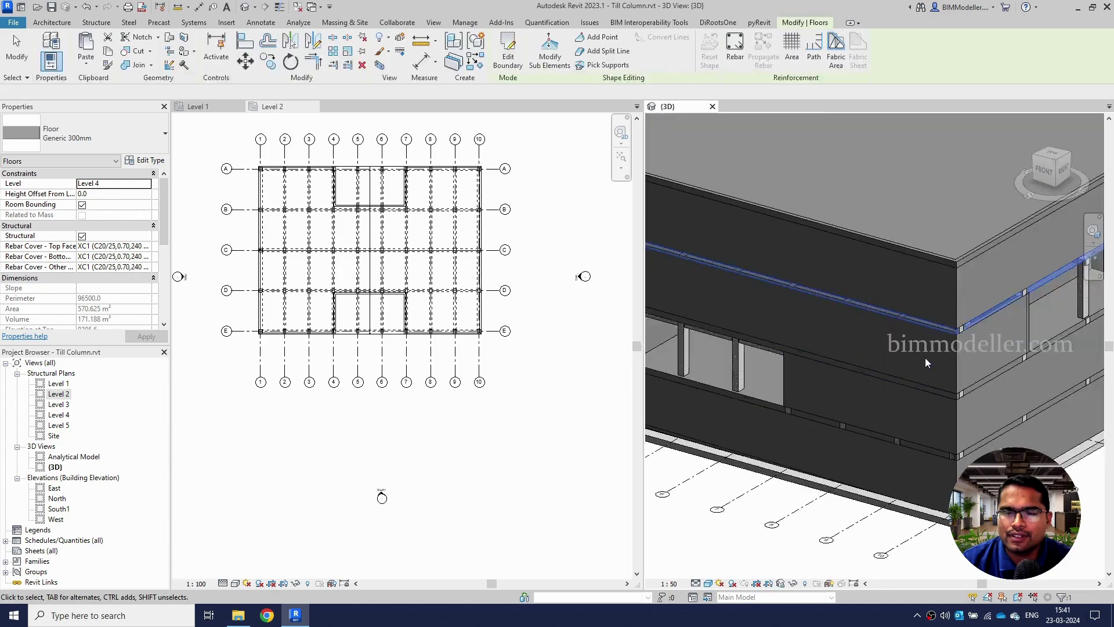
scroll(921, 310, "down", 3)
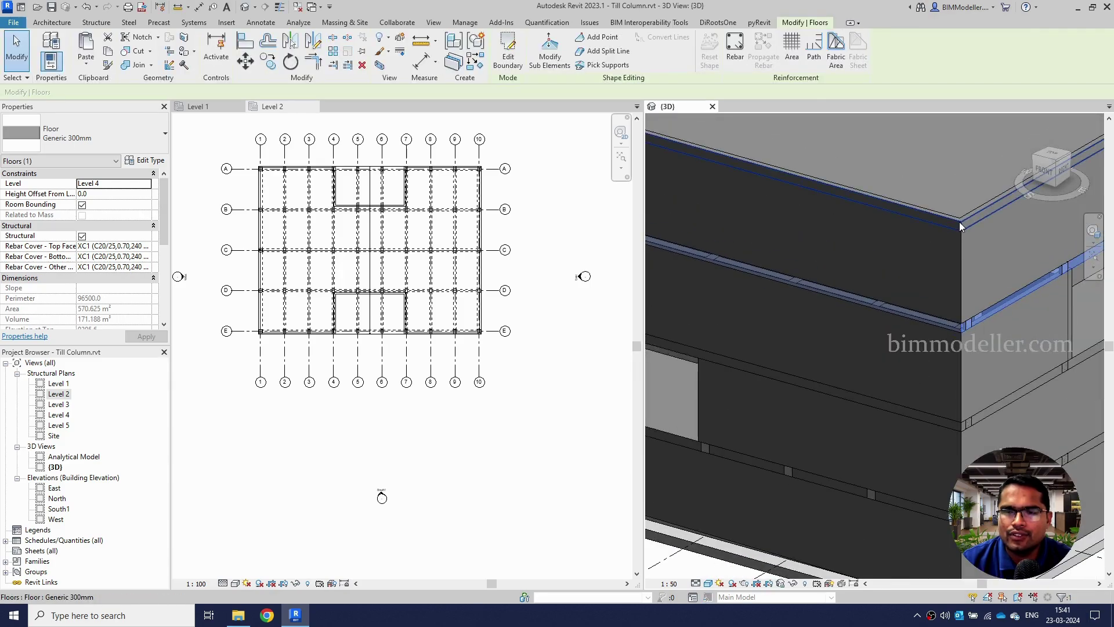
Re-finish the Level 5 floor's boundary sketch, leaving the walls unattached
left_click(959, 222)
left_click(509, 55)
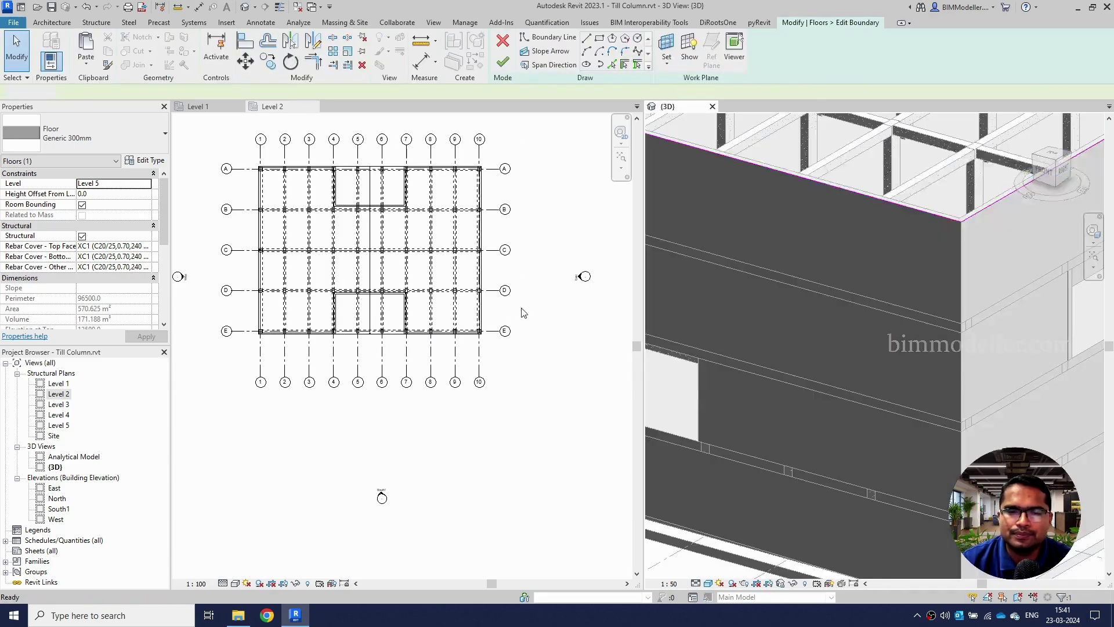
left_click(503, 62)
scroll(676, 279, "down", 5)
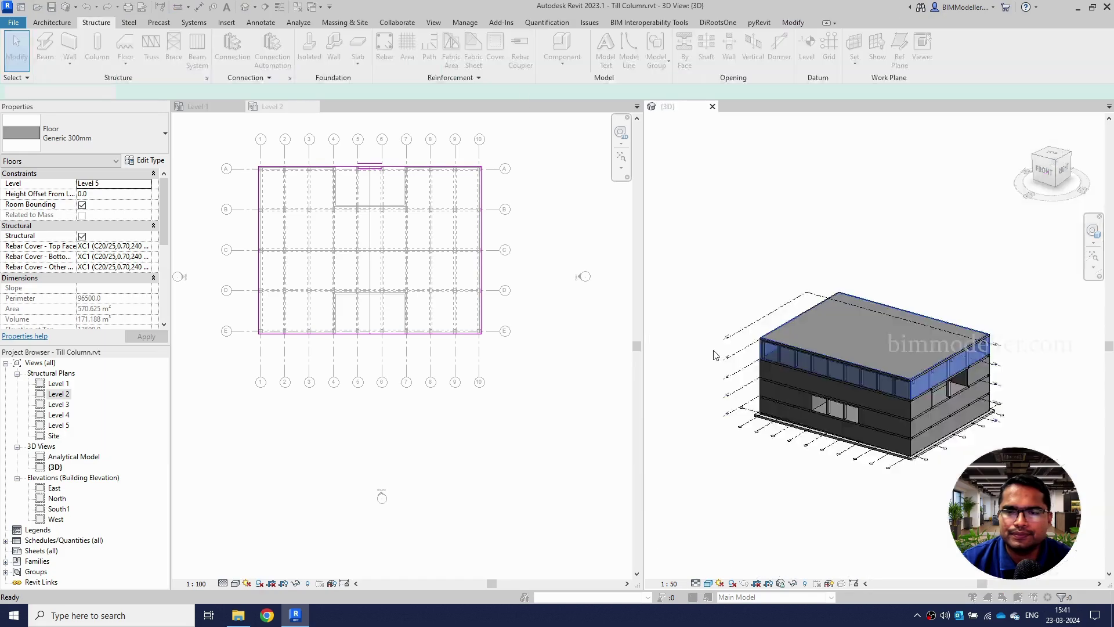
left_click(619, 317)
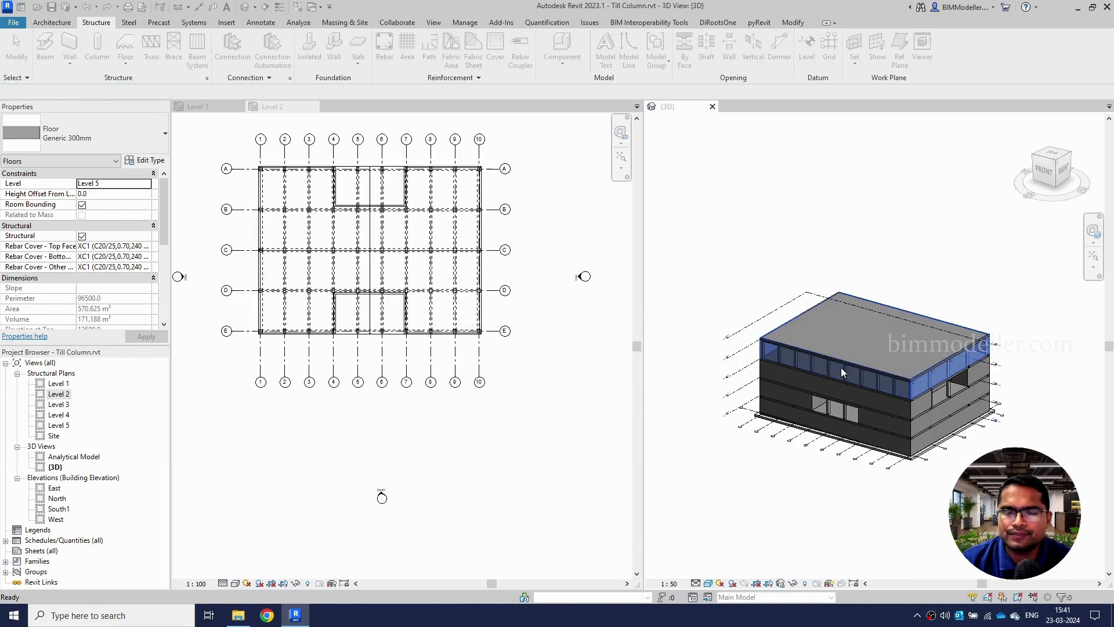
scroll(908, 398, "up", 5)
key("Escape")
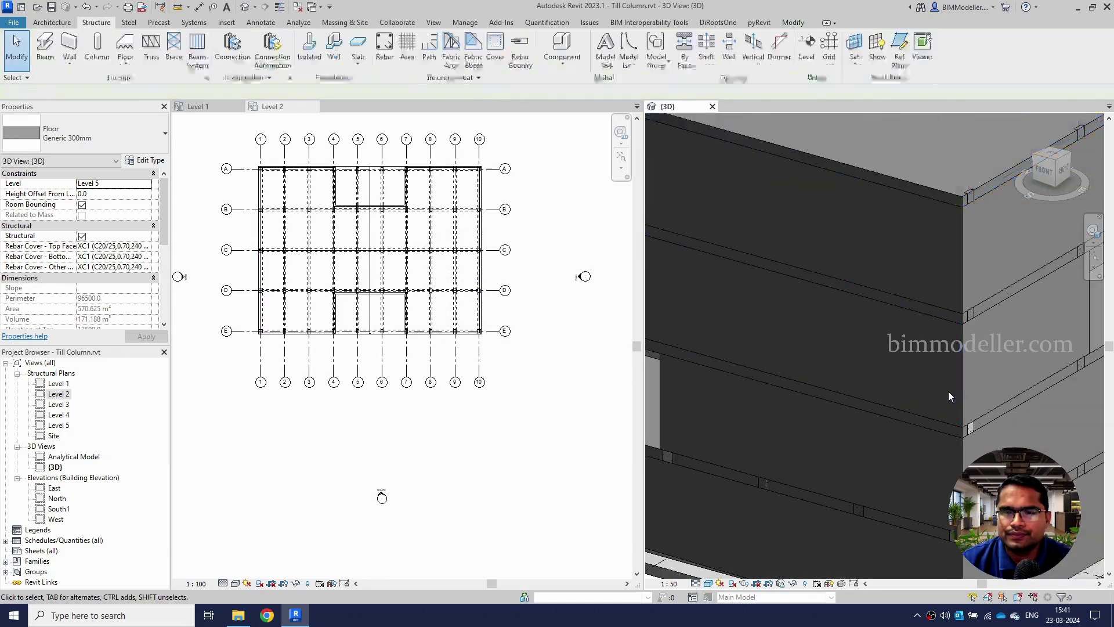
scroll(810, 311, "down", 2)
scroll(806, 305, "down", 4)
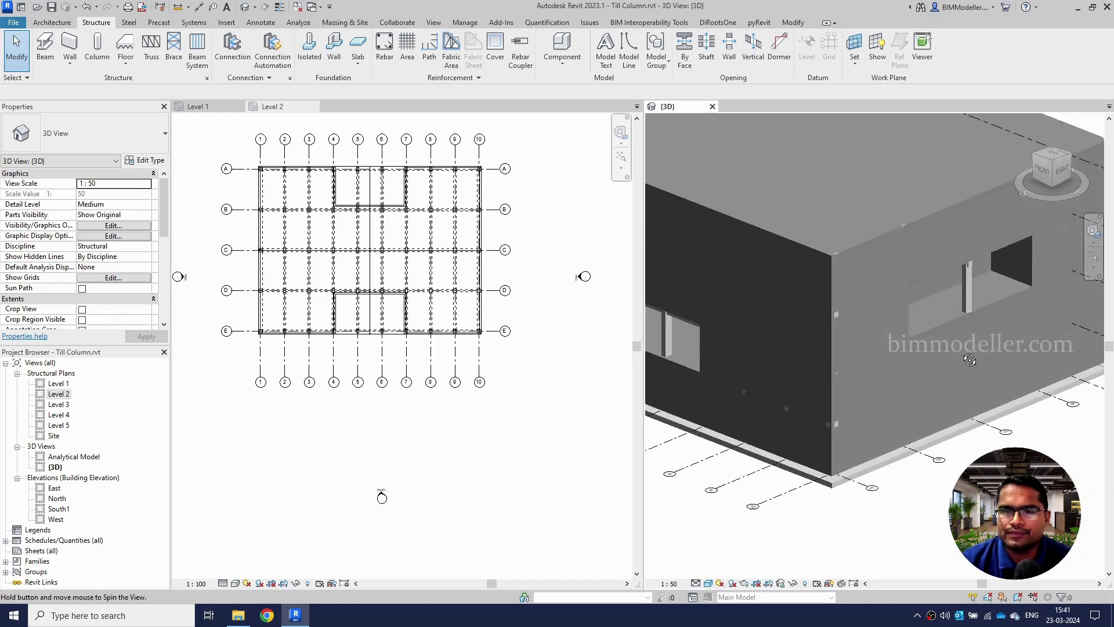
middle_click_drag(869, 379, 1109, 363, "shift")
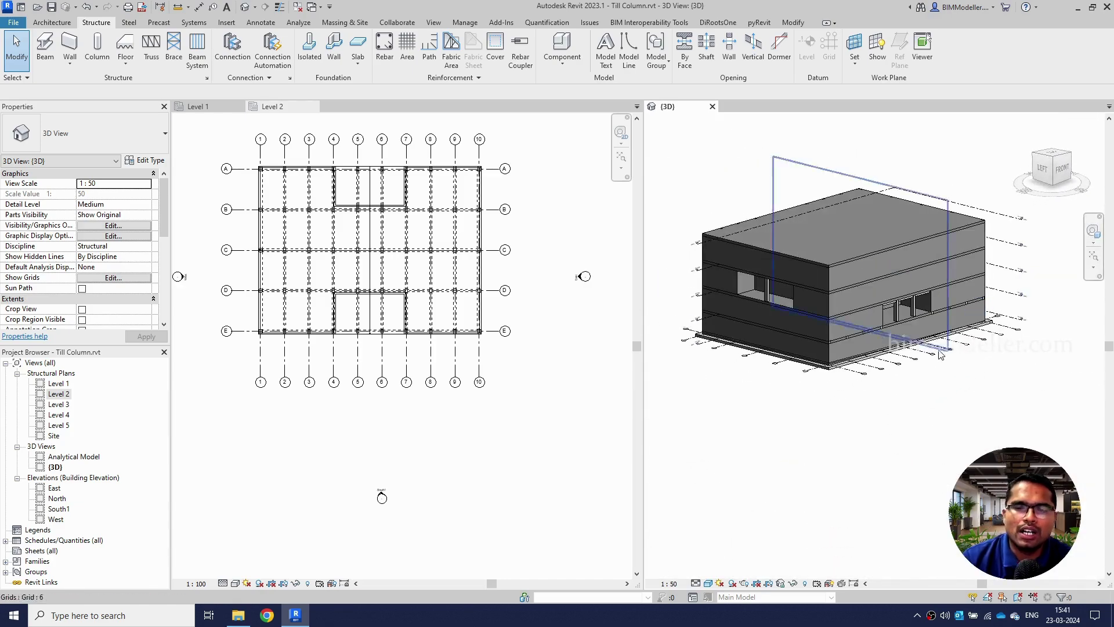
left_click(854, 263)
key("Escape")
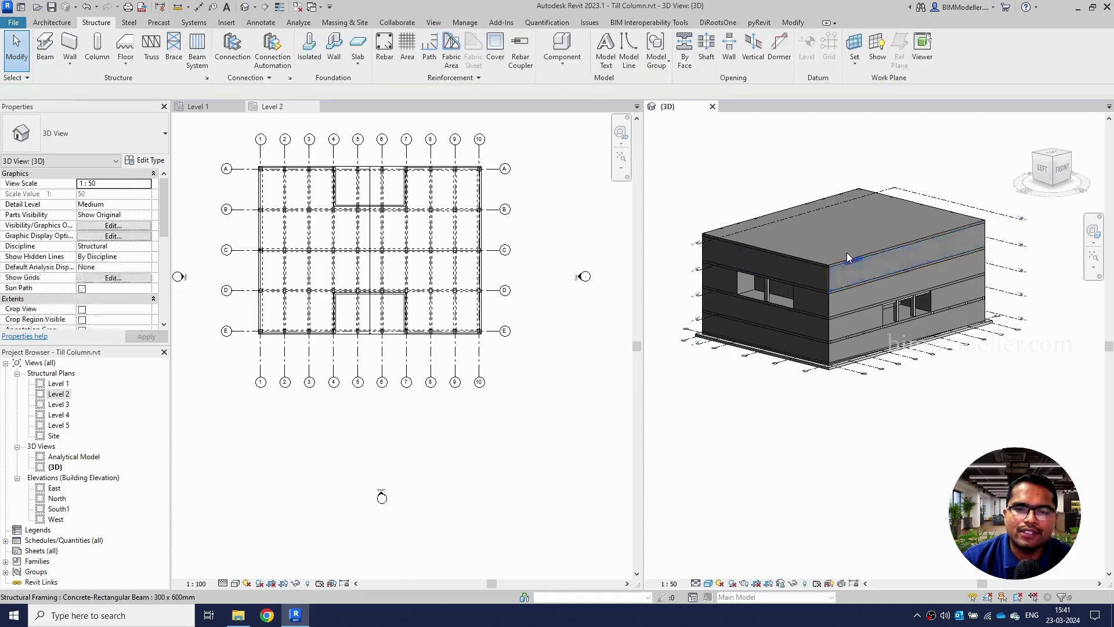
scroll(870, 256, "up", 3)
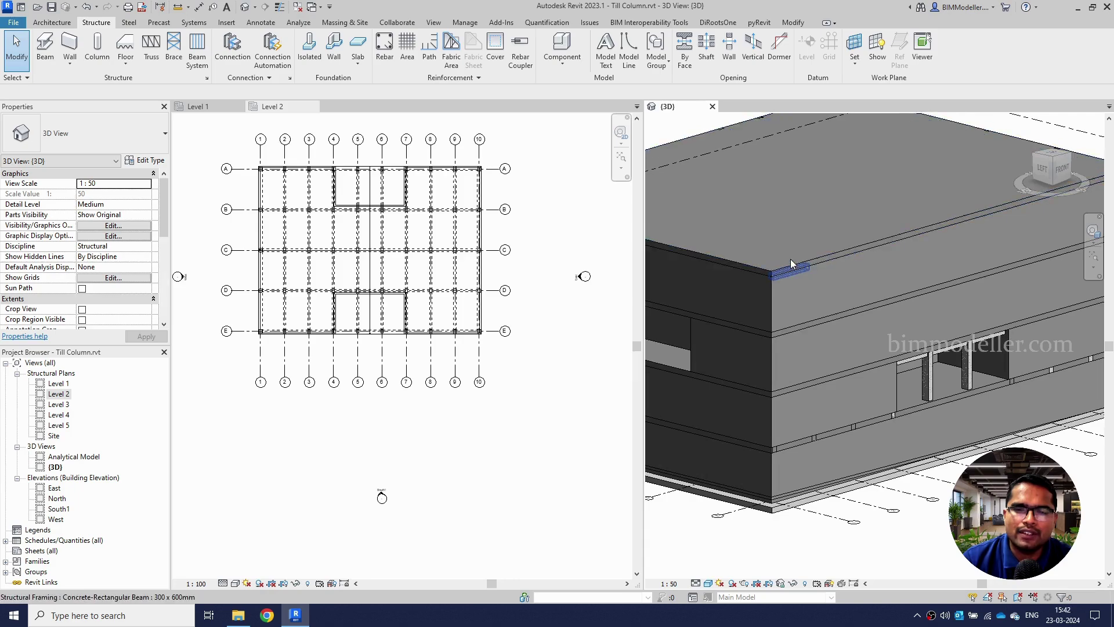
scroll(790, 259, "up", 2)
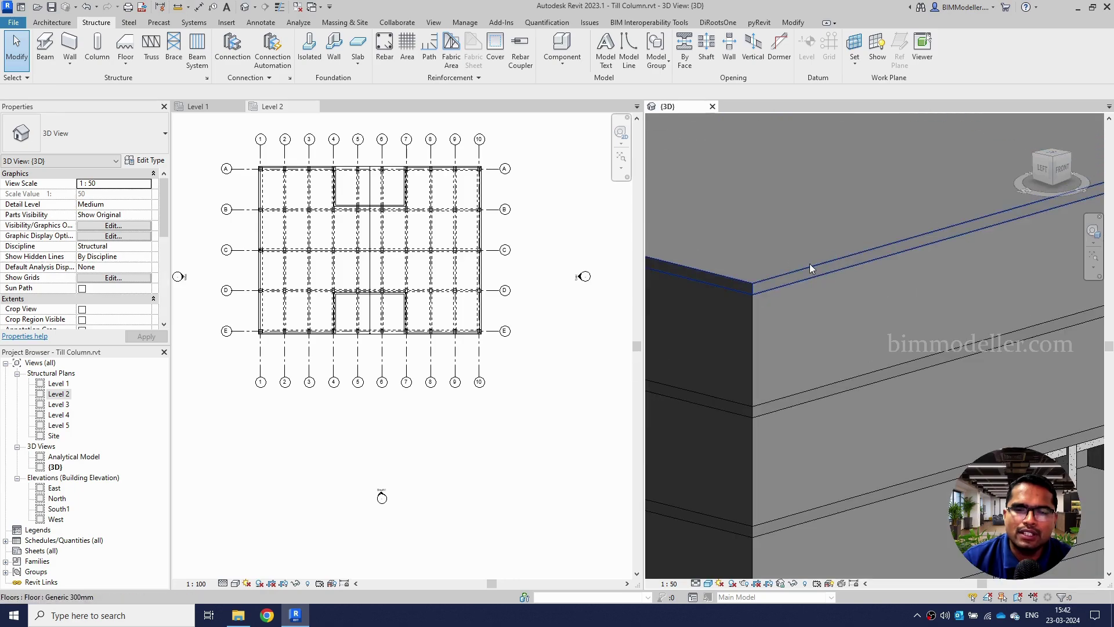
Dismiss the overlap warning so the top floor stays a 75mm Metal Roof Deck
left_click(811, 268)
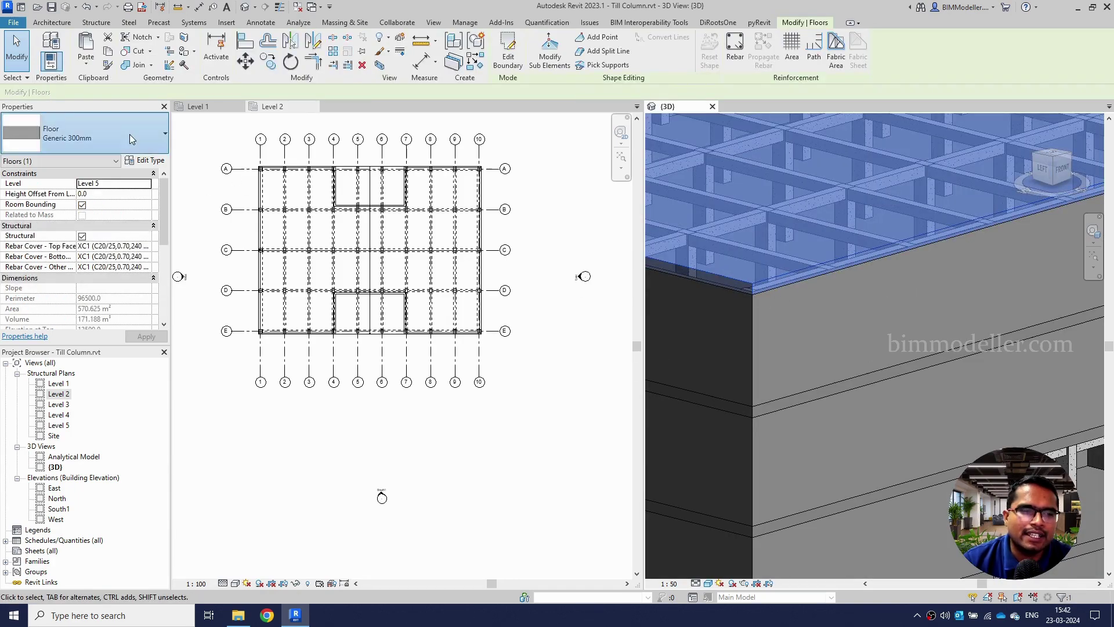
left_click(104, 137)
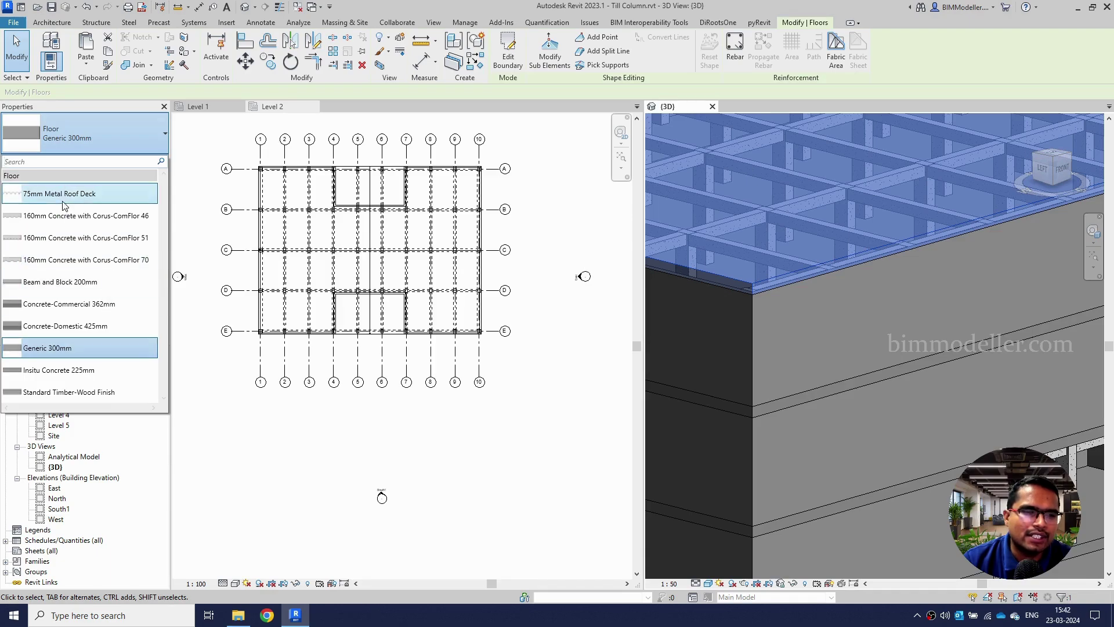
key("Escape")
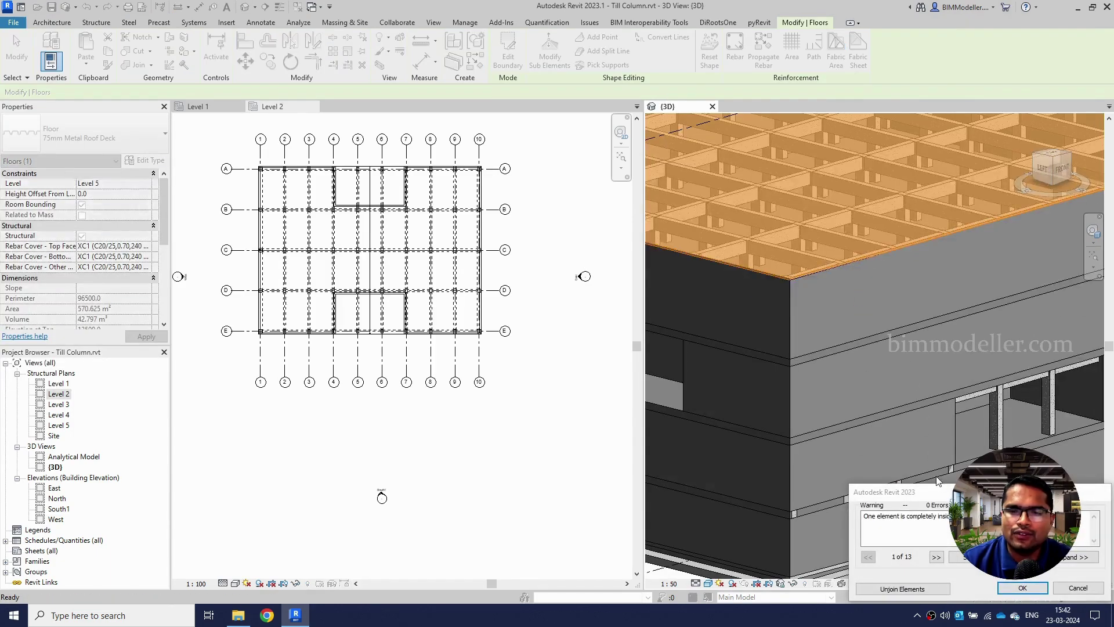
left_click(902, 589)
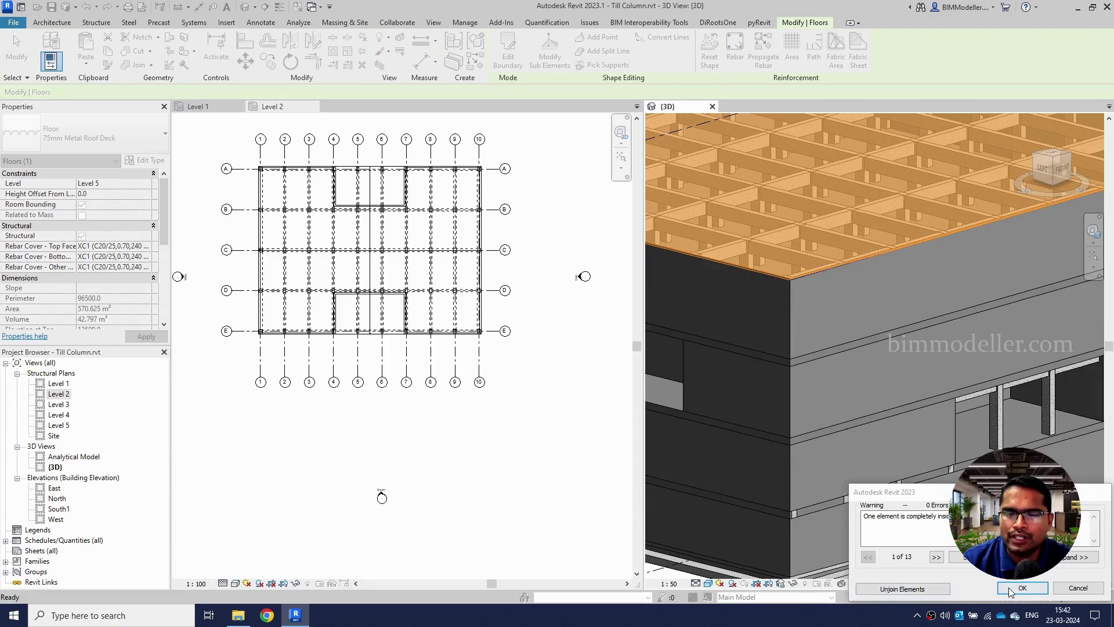
scroll(856, 271, "up", 3)
key("Escape")
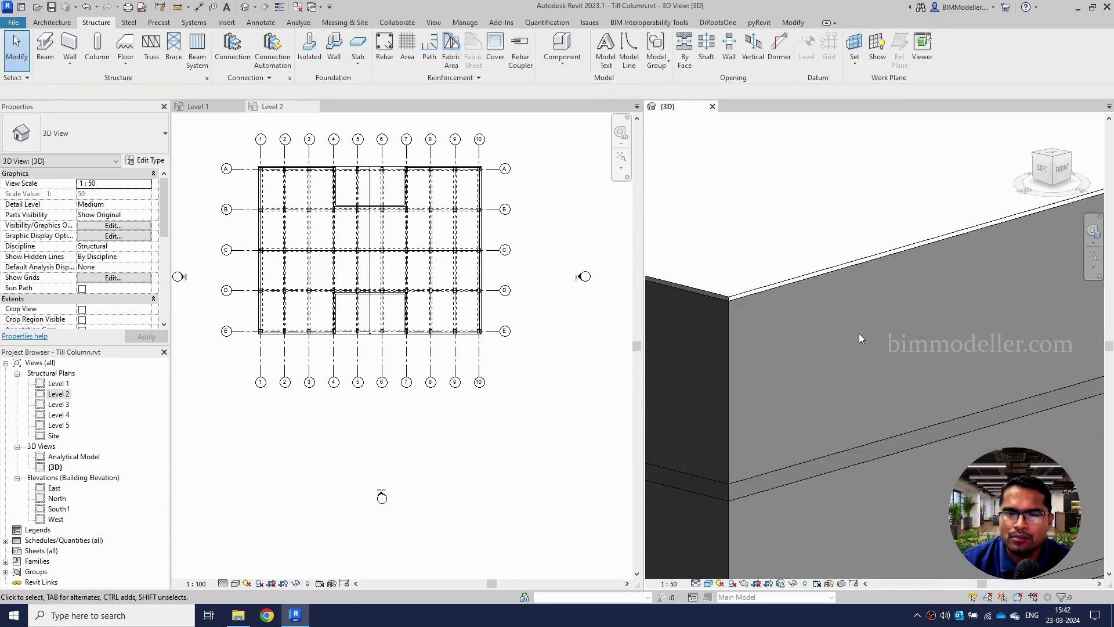
scroll(890, 391, "down", 3)
Orbit, pan and zoom to view the whole building on its 150mm foundation slab
middle_click_drag(890, 391, 936, 422, "shift")
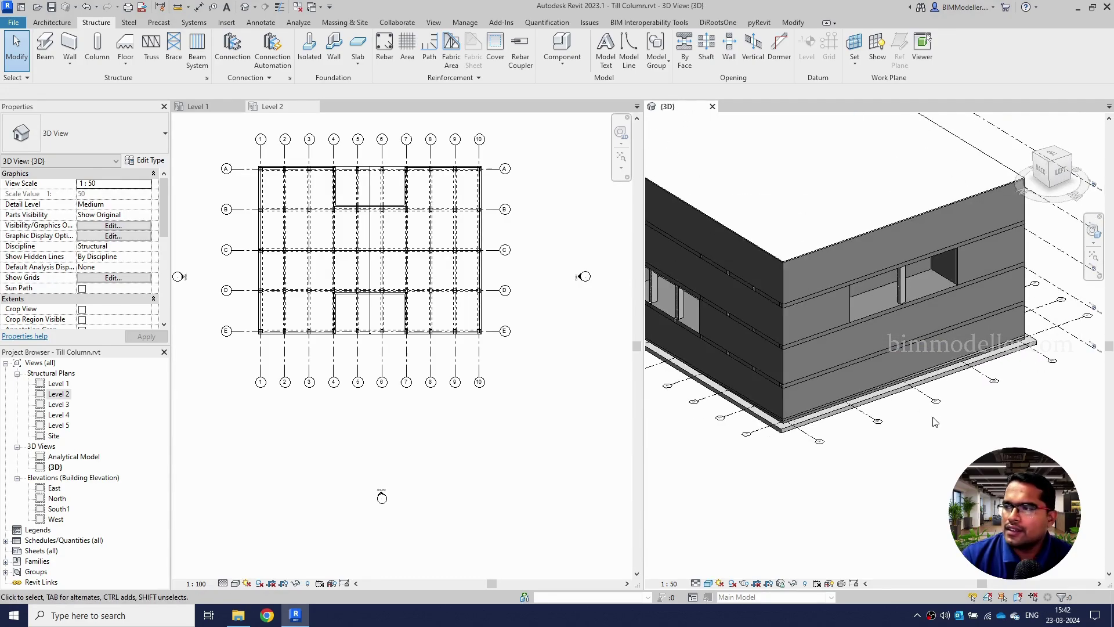
middle_click_drag(778, 396, 860, 332)
scroll(864, 471, "up", 2)
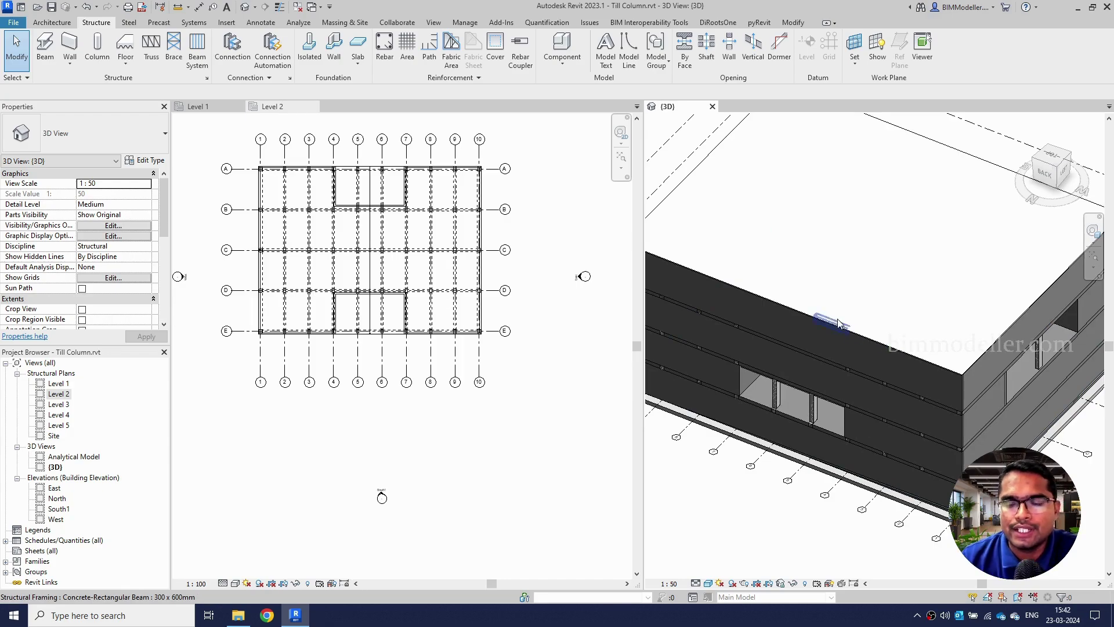
scroll(860, 332, "down", 5)
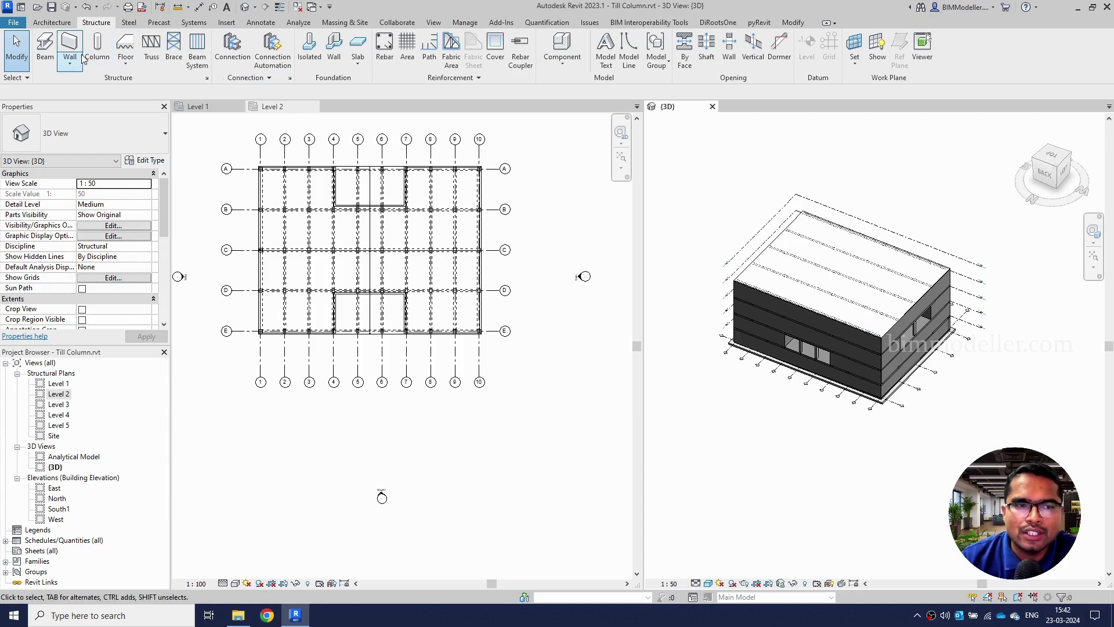
Sketch a closed five-sided line boundary at Level 1 beside the building and finish the floor
left_click(126, 45)
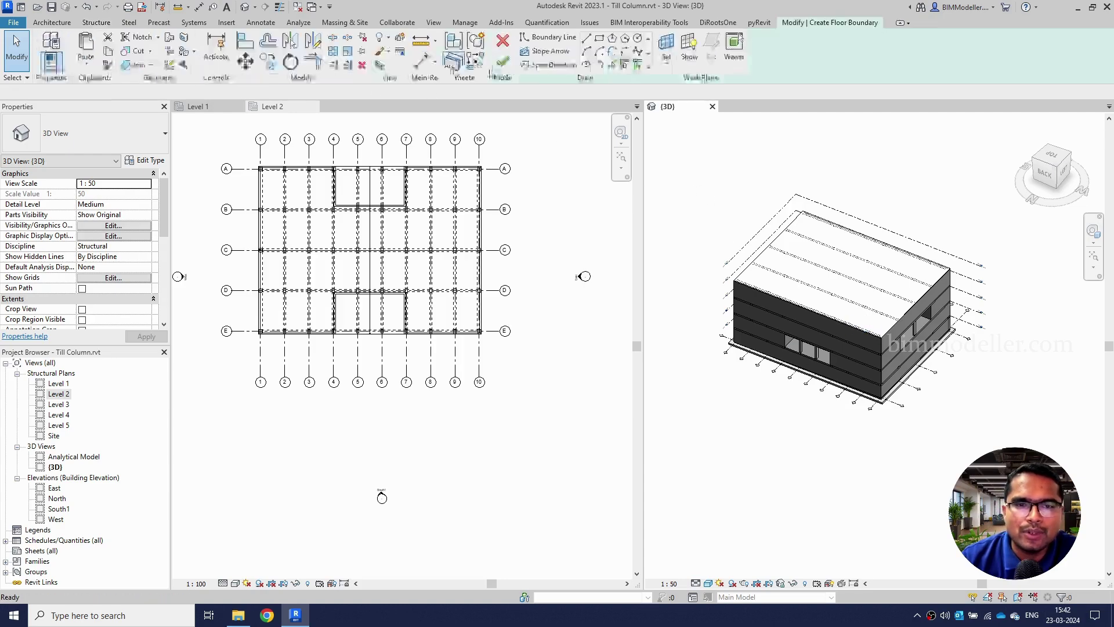
left_click(599, 39)
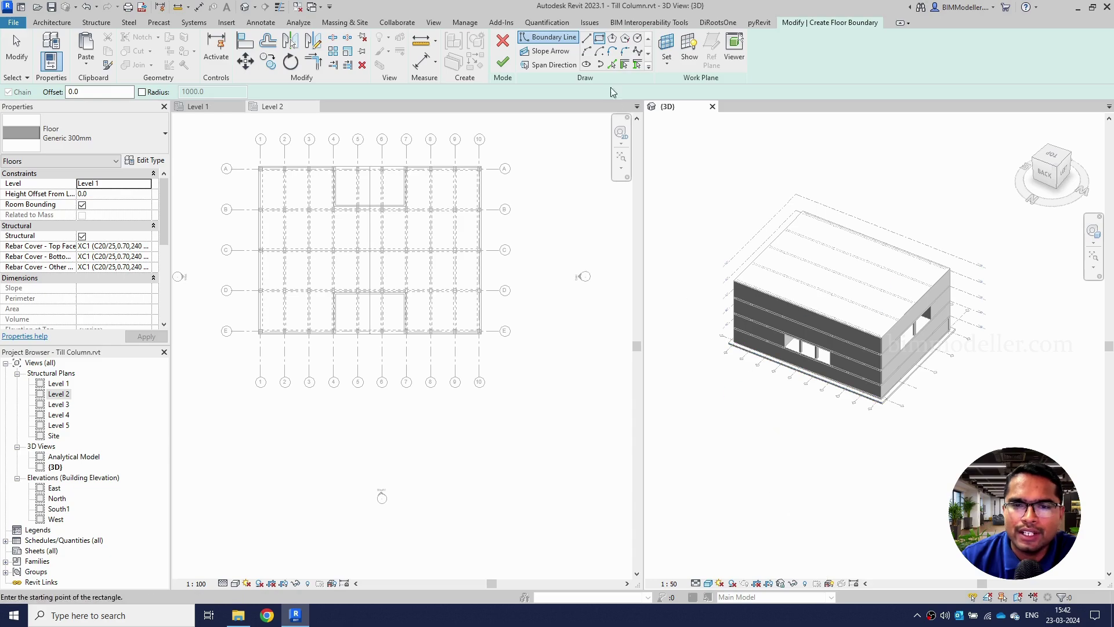
left_click(587, 38)
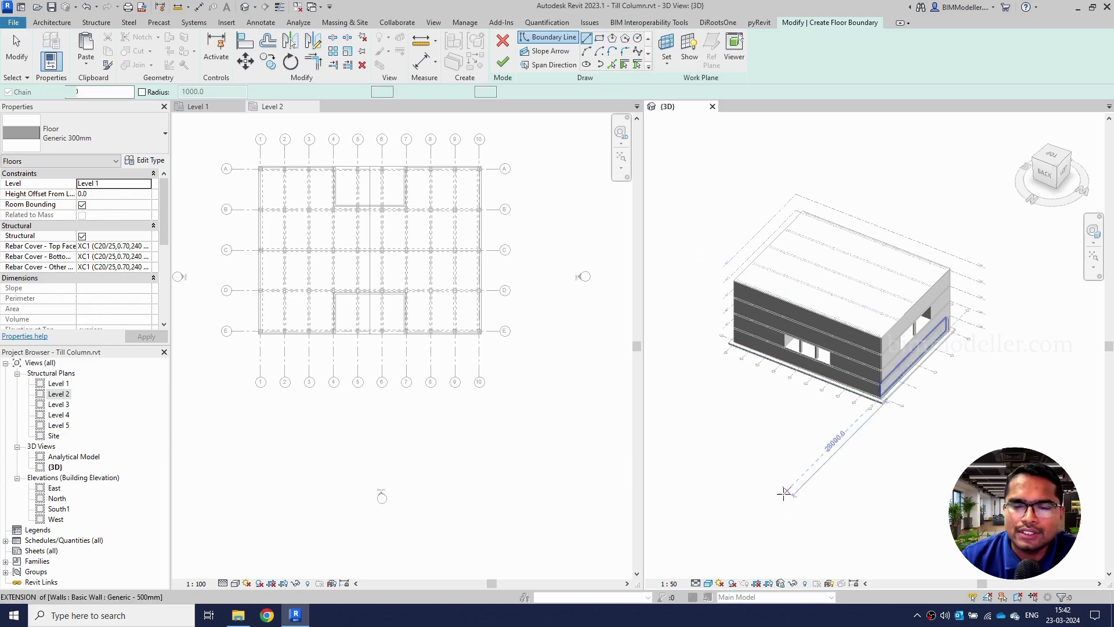
left_click(781, 498)
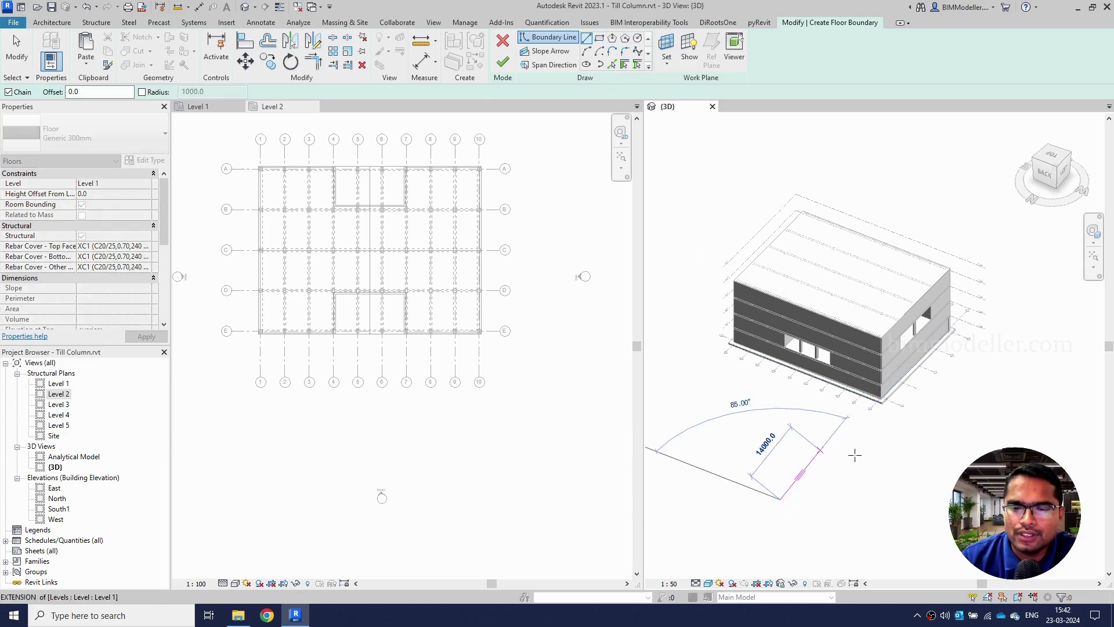
left_click(821, 449)
left_click(882, 458)
left_click(949, 494)
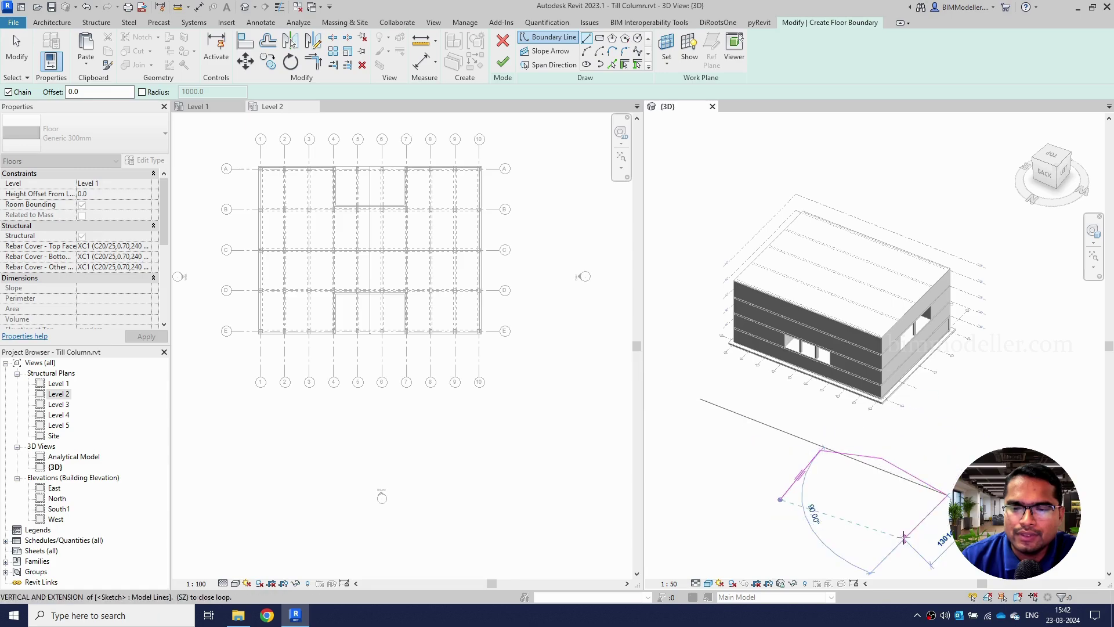
left_click(904, 538)
left_click(781, 499)
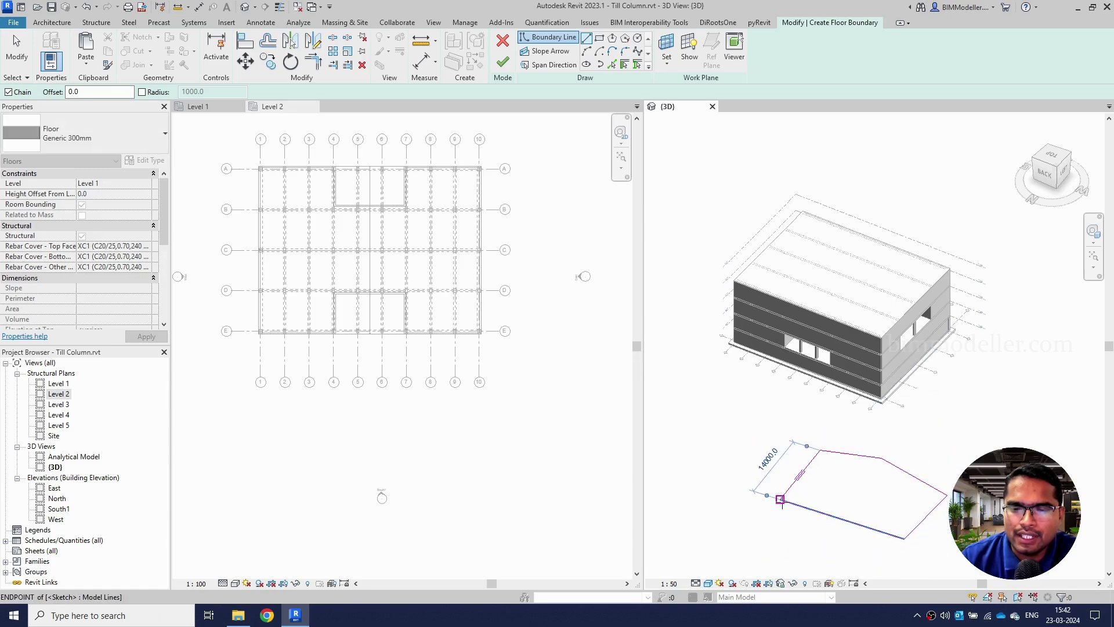
left_click(504, 65)
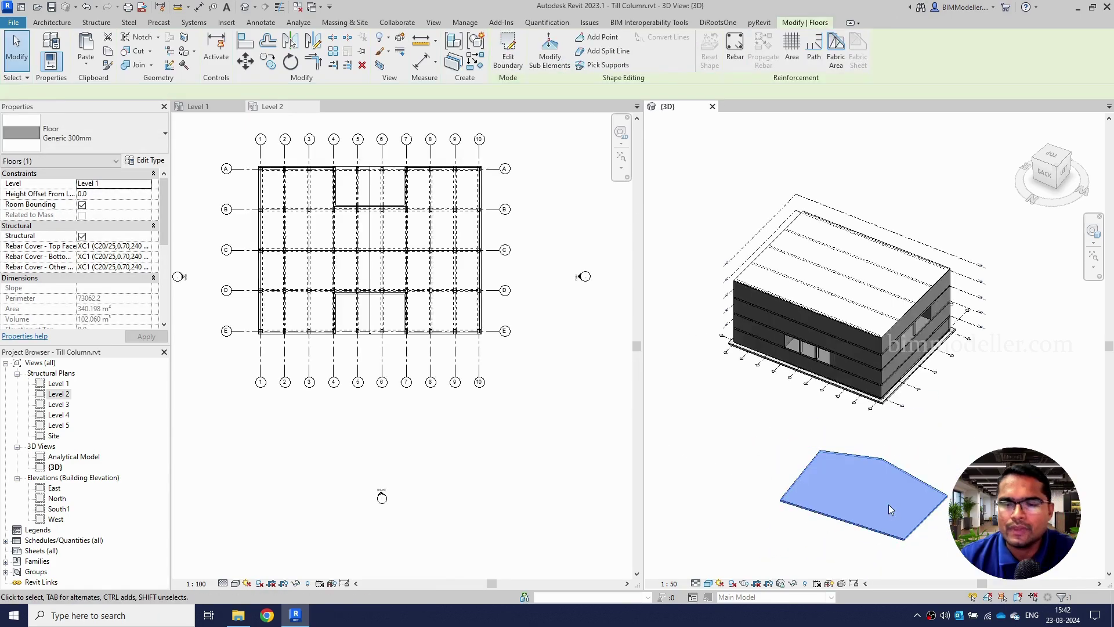
scroll(900, 517, "up", 3)
In the floor's sketch, draw a slope arrow from its left edge toward the lower right
key("Escape")
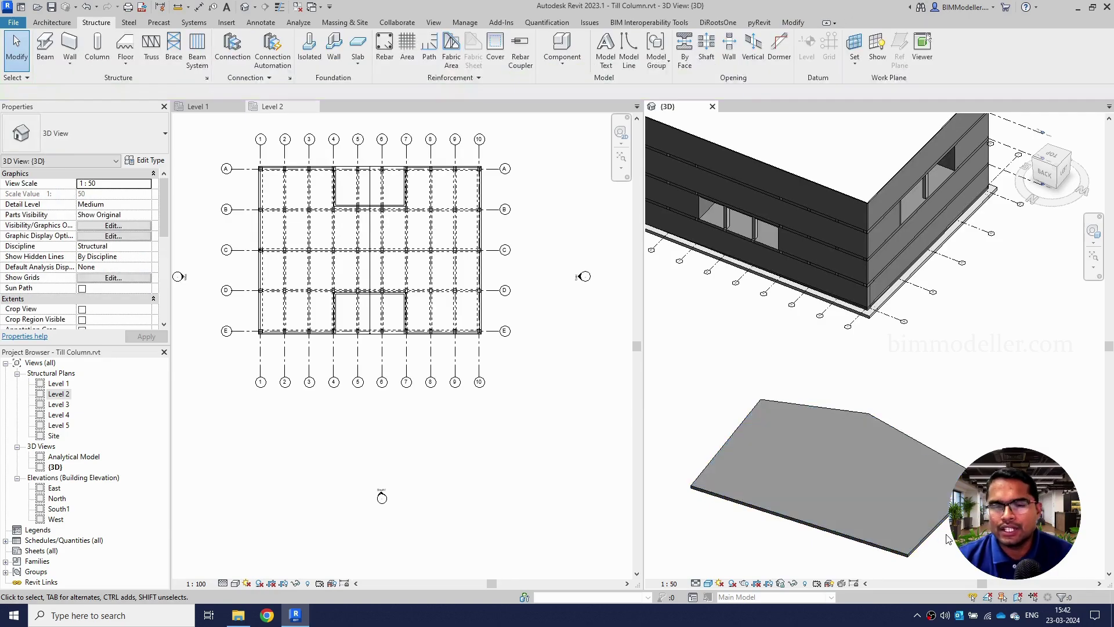
left_click(938, 522)
double_click(939, 522)
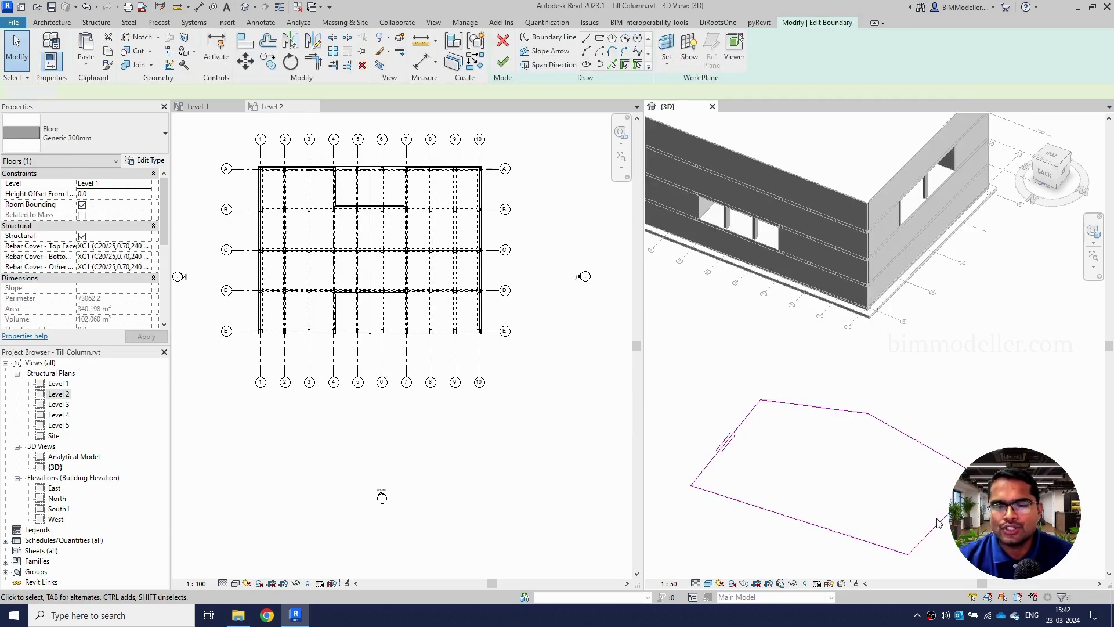
left_click(562, 53)
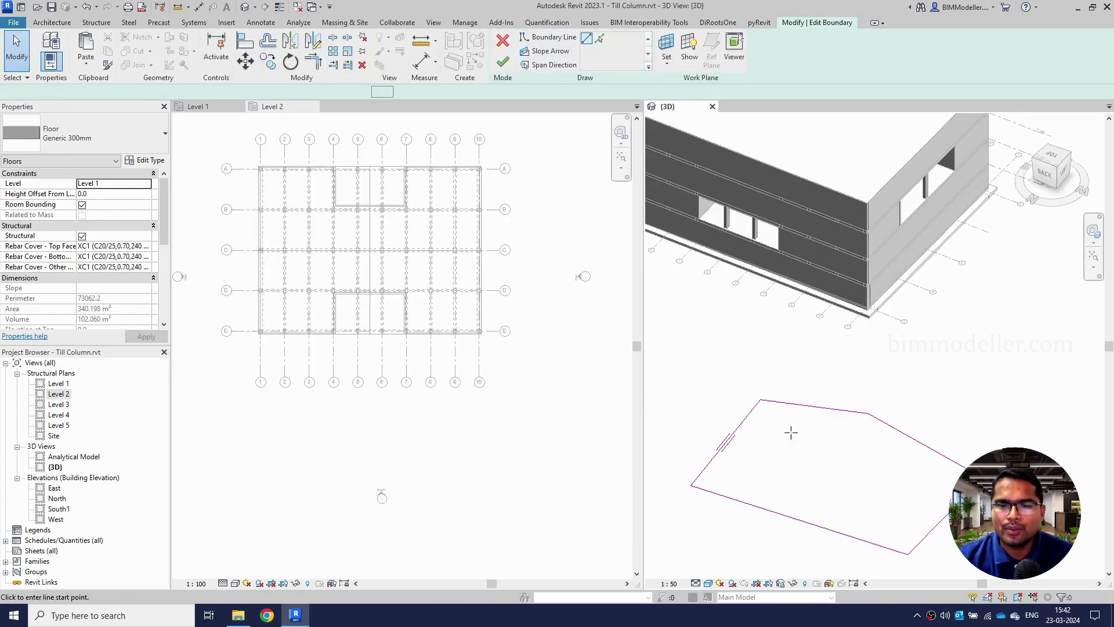
left_click(743, 421)
left_click(917, 501)
key("Escape")
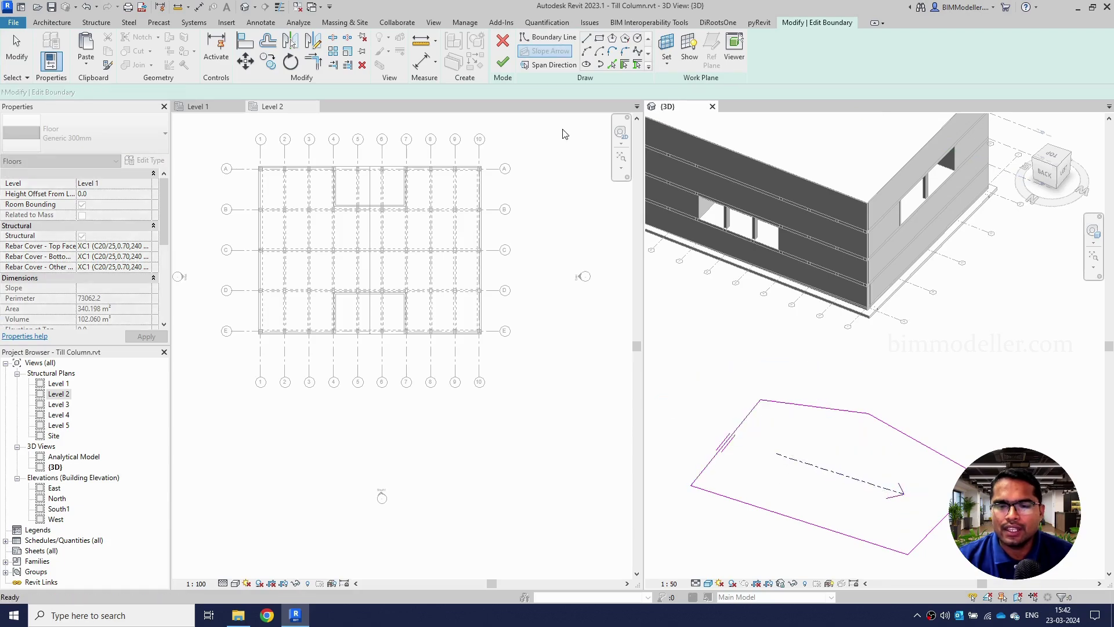
Finish the sketch so the slab slopes 18.43° with a 300 mm tail height offset
mouse_move(788, 419)
middle_mouse_down("shift")
mouse_move(824, 494)
mouse_move(883, 495)
mouse_move(918, 439)
mouse_move(940, 437)
mouse_move(828, 452)
middle_mouse_up("shift")
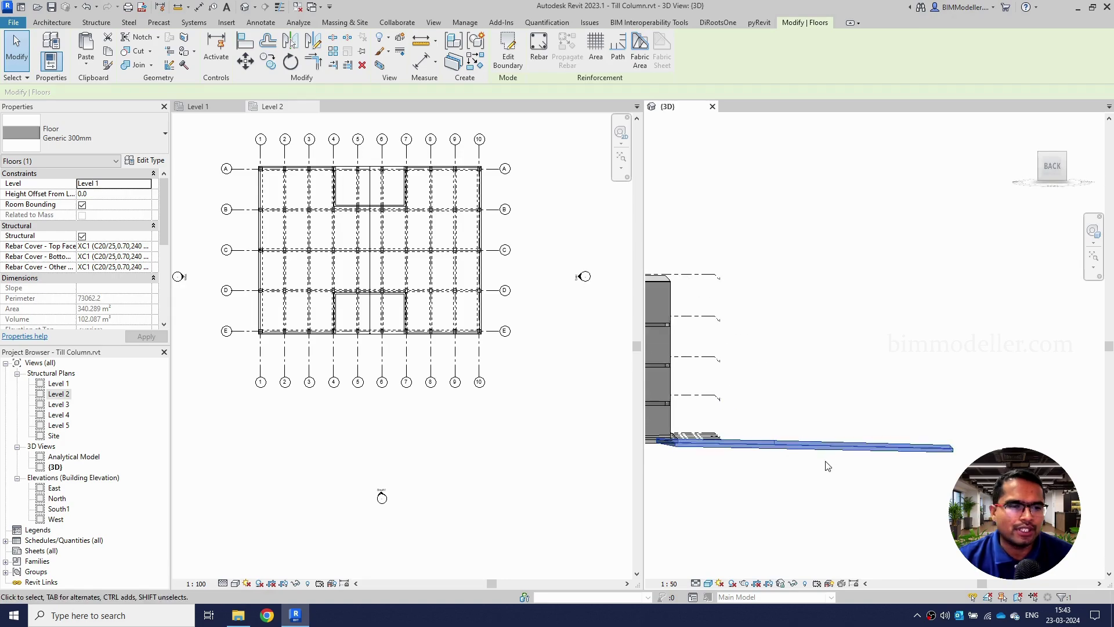
scroll(107, 309, "down", 5)
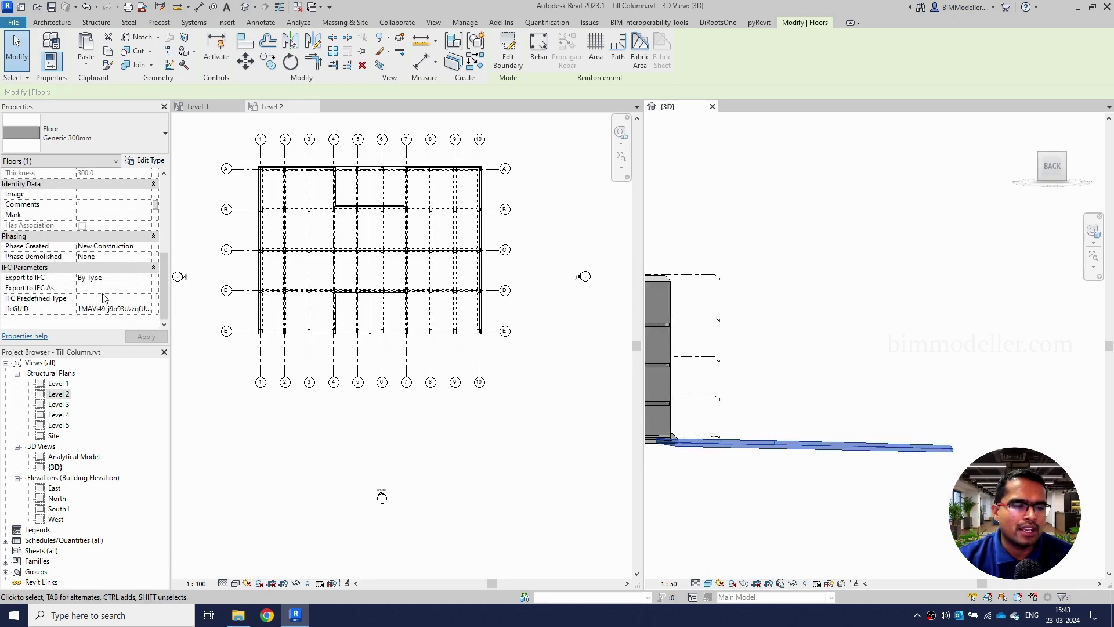
scroll(102, 294, "up", 5)
double_click(762, 459)
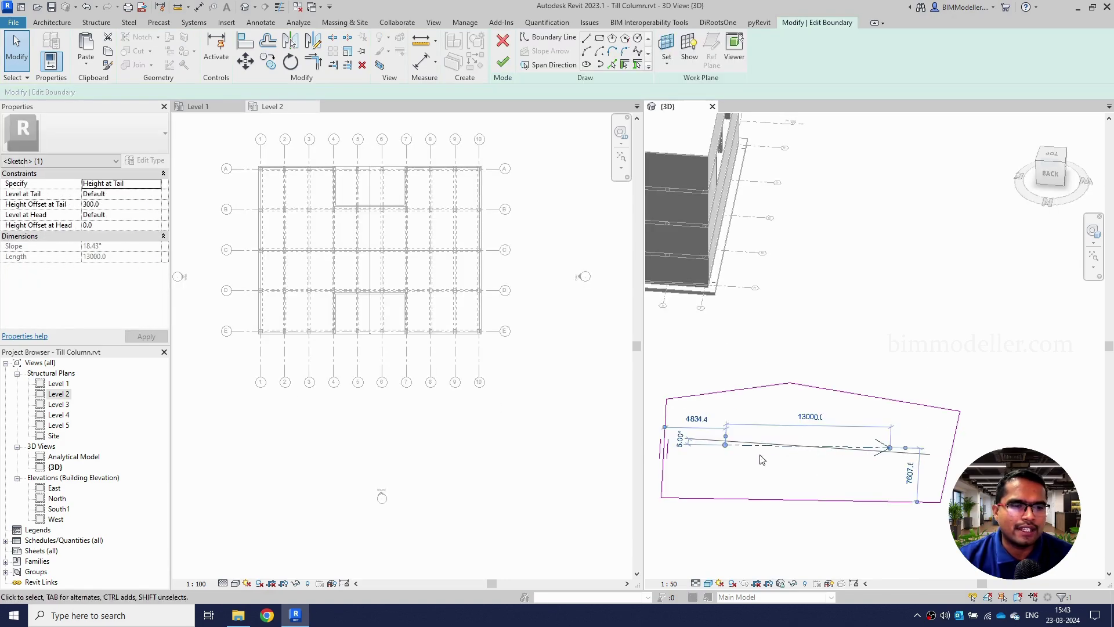
left_click(938, 521)
left_click(503, 62)
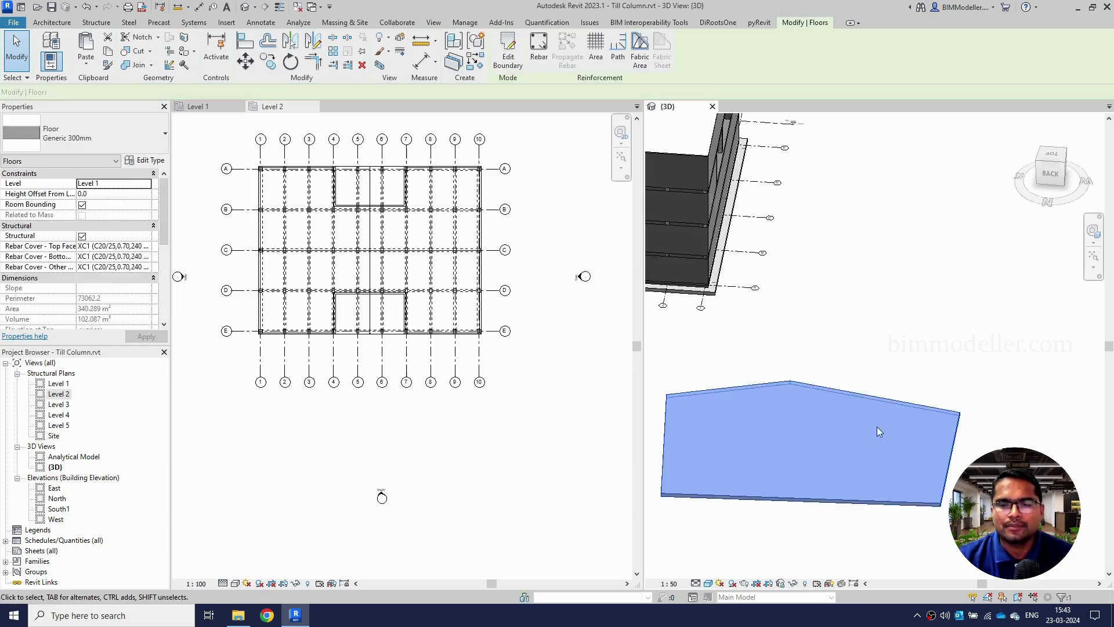
middle_click_drag(929, 418, 896, 443, "shift")
Delete the sloped Level 1 slab and zoom in on the remaining building
key("Escape")
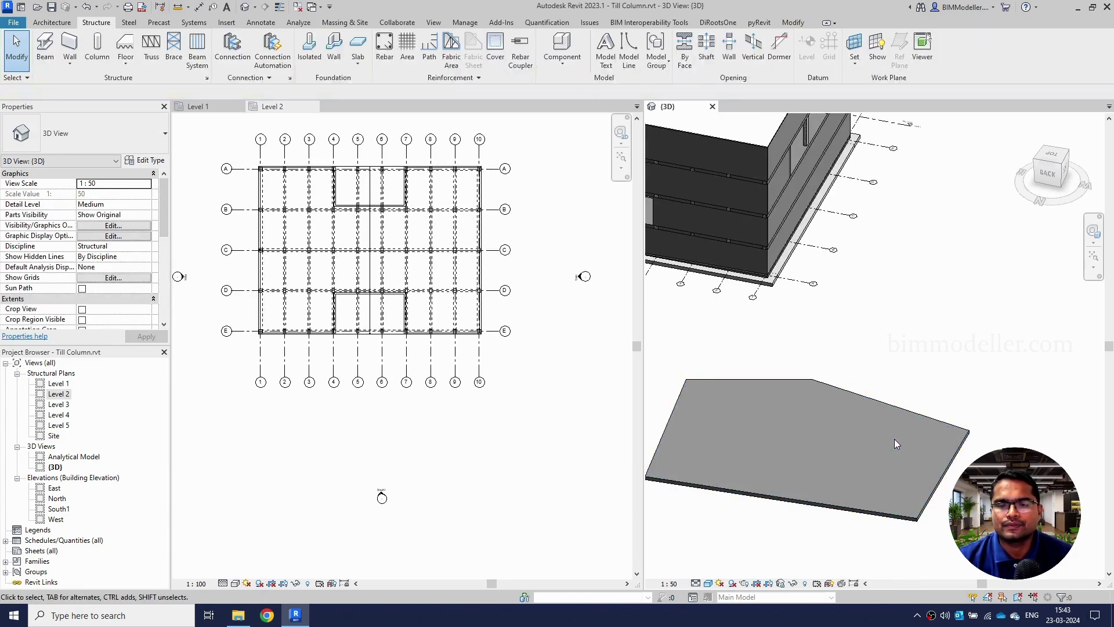
scroll(898, 429, "down", 5)
left_click(900, 419)
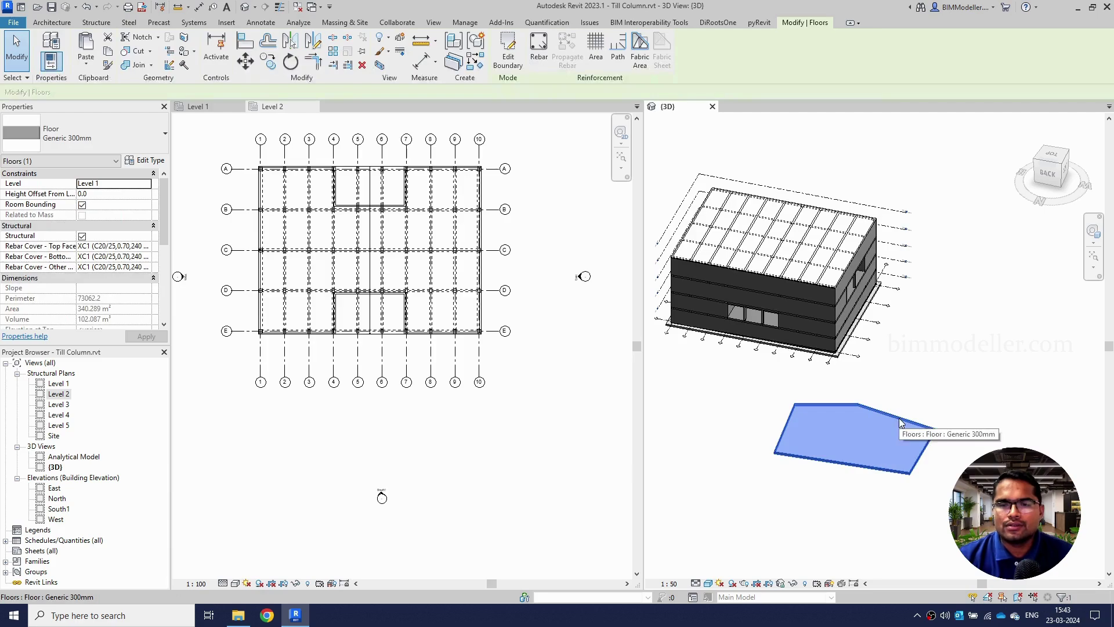
key("Delete")
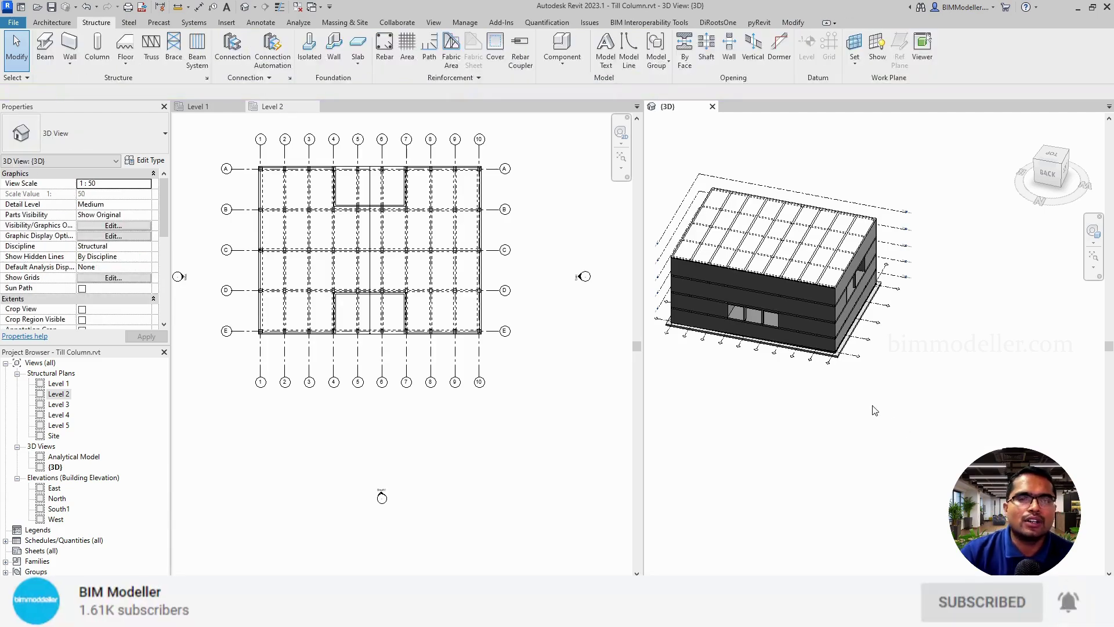
scroll(875, 411, "up", 5)
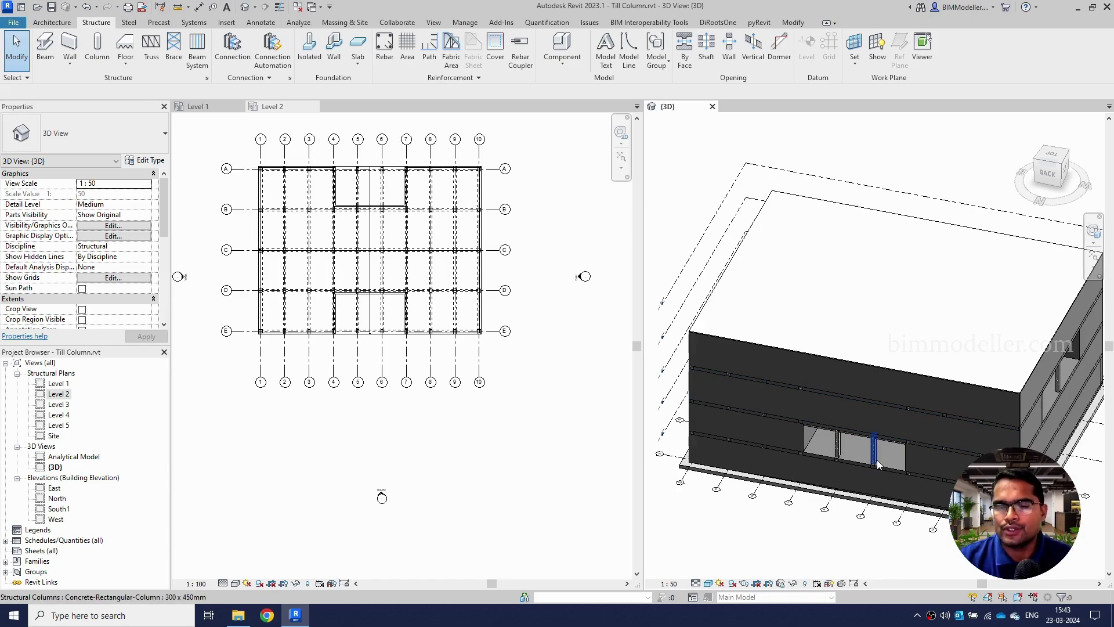
scroll(765, 405, "down", 1)
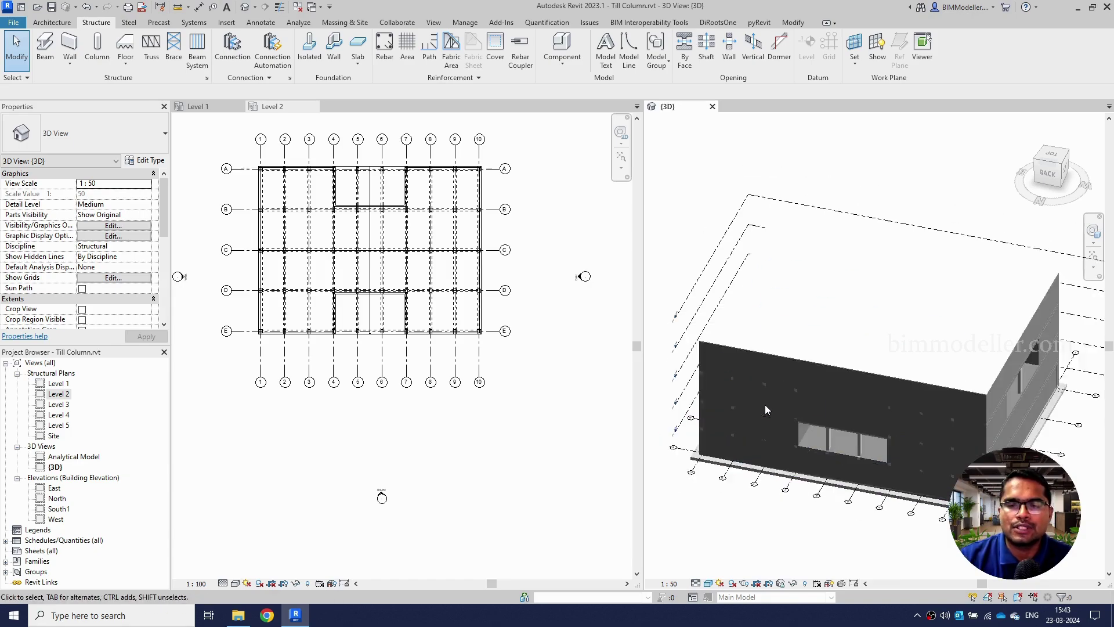
scroll(782, 427, "up", 4)
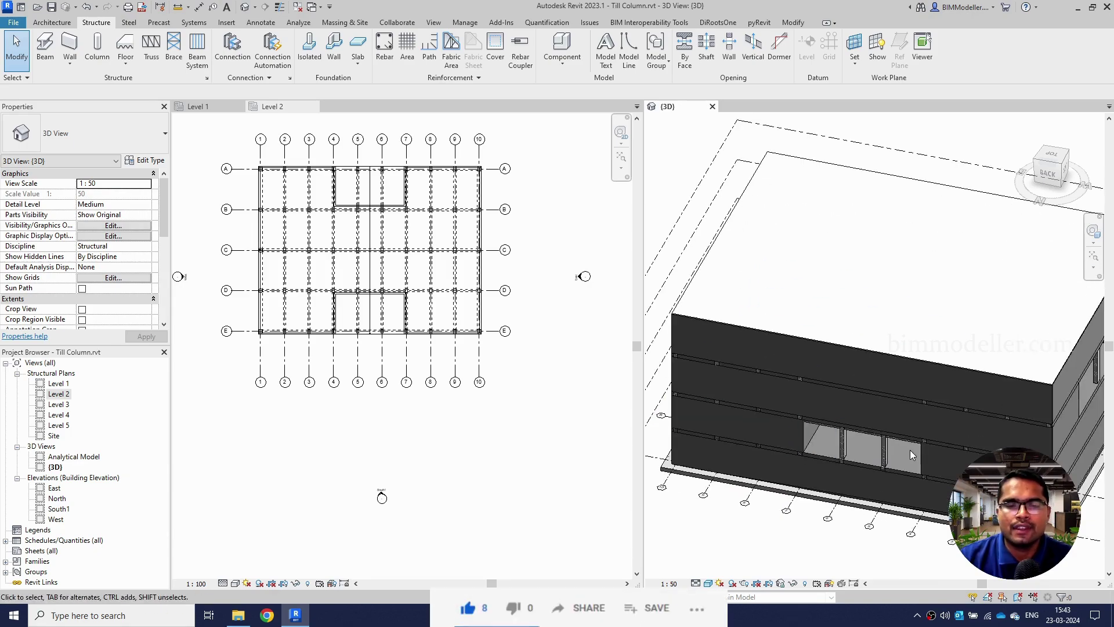